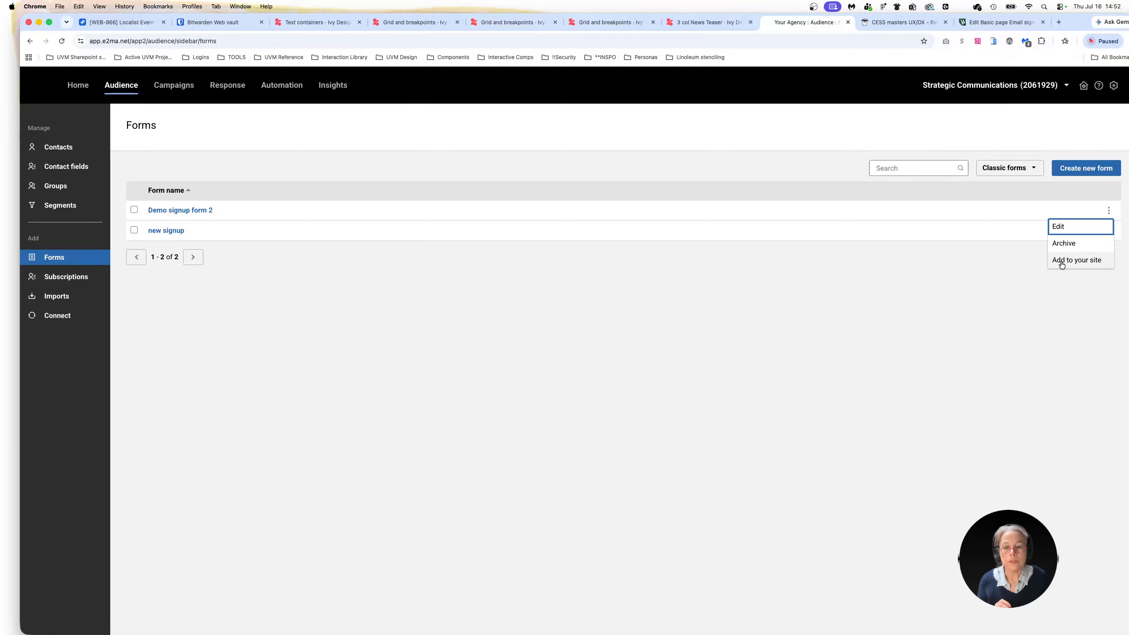
Open the add-to-site options for Demo signup form 2 and copy its signup page link
{"action": "left_click", "coordinate": [1061, 263]}
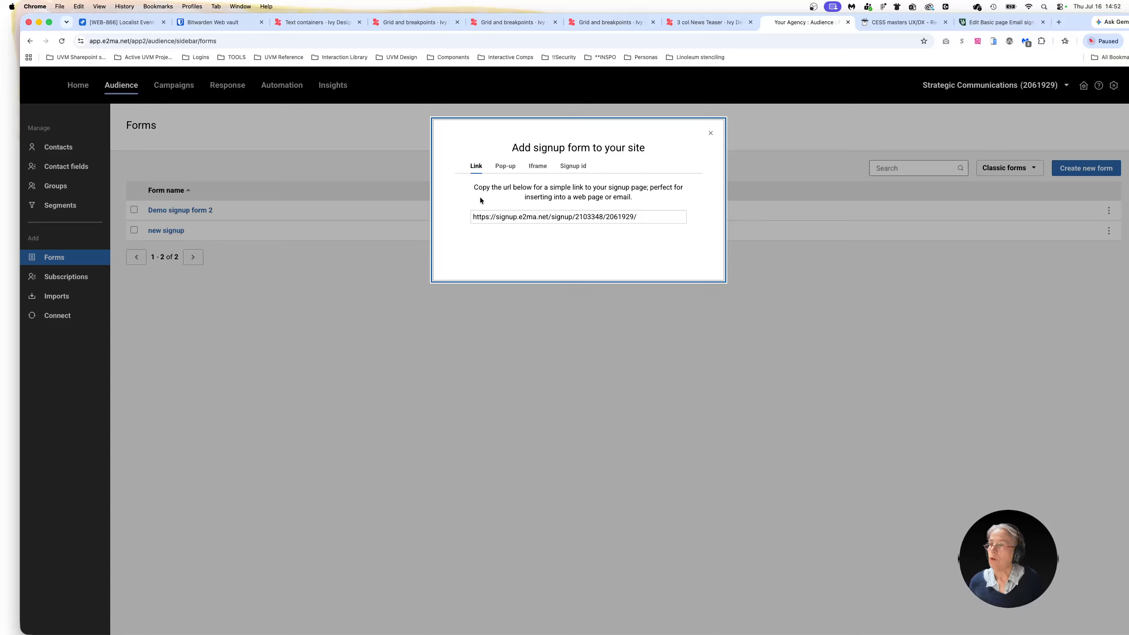
{"action": "left_click_drag", "start_coordinate": [640, 218], "coordinate": [436, 221]}
{"action": "key", "text": "super+c"}
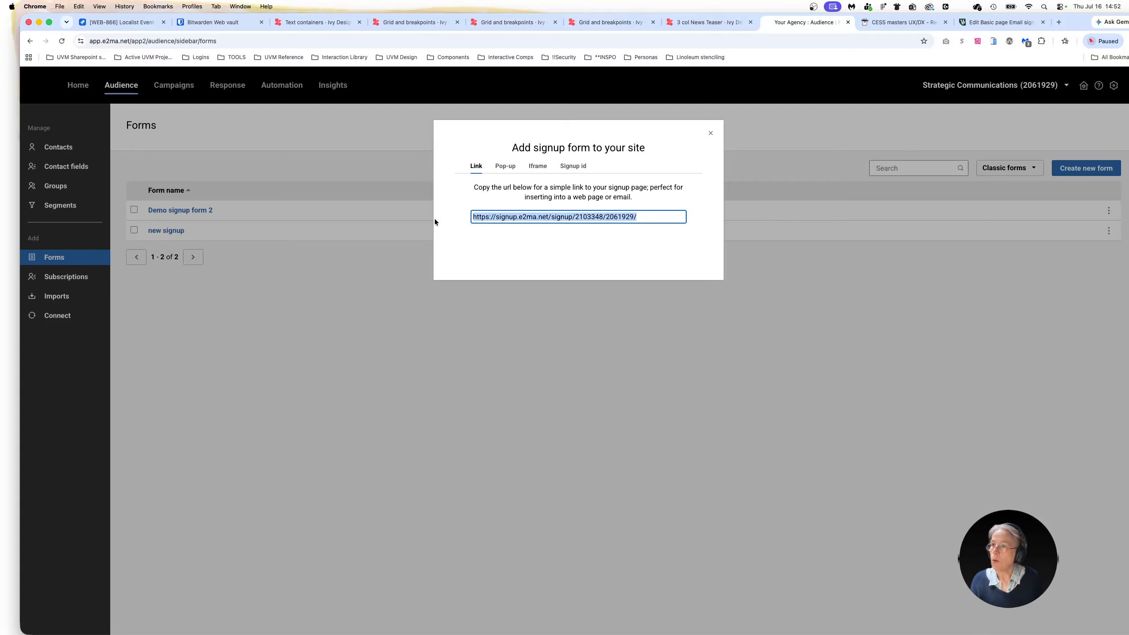
On the Drupal Email signup form edit page, link "your sign up form" in the standalone Option 2 HTML body to the copied signup URL
{"action": "left_click", "coordinate": [1002, 25]}
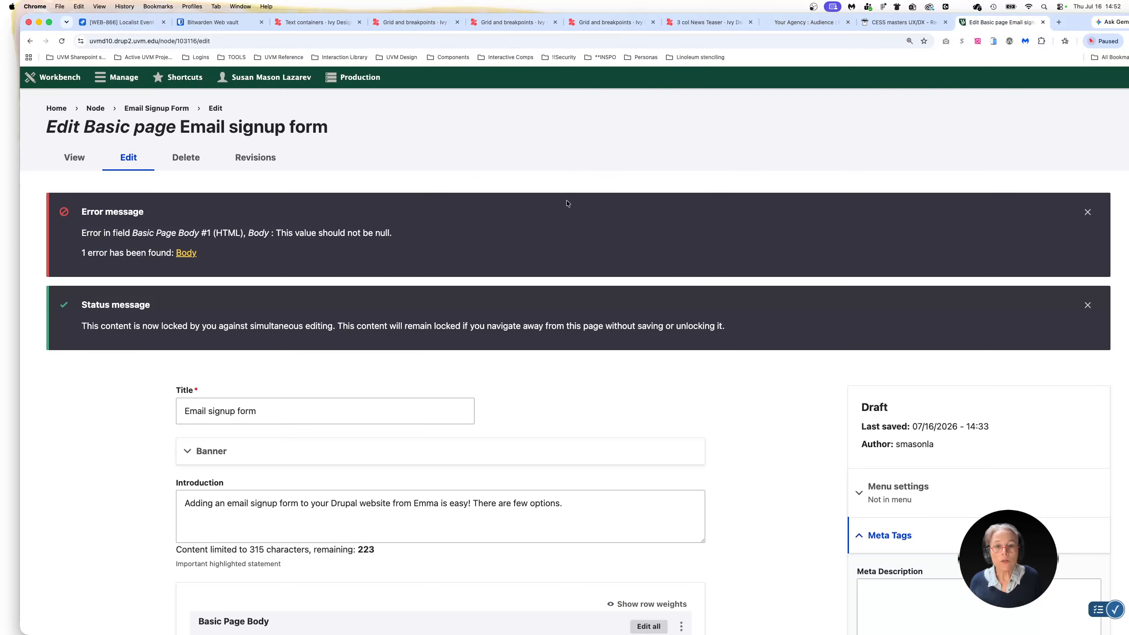
{"action": "scroll", "coordinate": [374, 483], "scroll_direction": "down", "scroll_amount": 2}
{"action": "scroll", "coordinate": [374, 481], "scroll_direction": "down", "scroll_amount": 7}
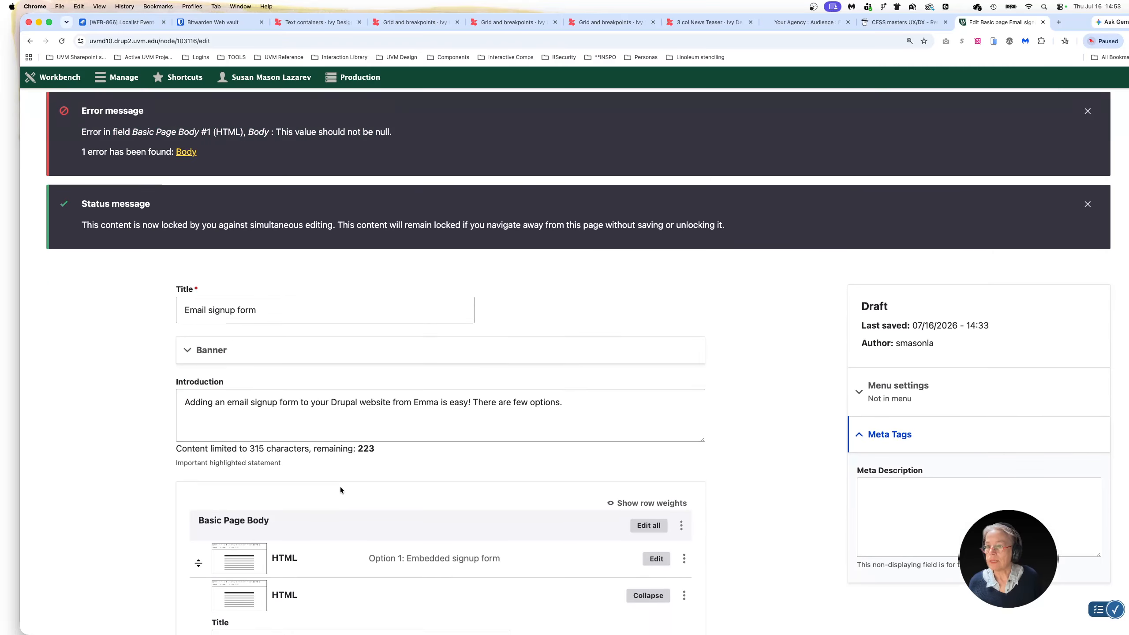
{"action": "scroll", "coordinate": [359, 500], "scroll_direction": "down", "scroll_amount": 3}
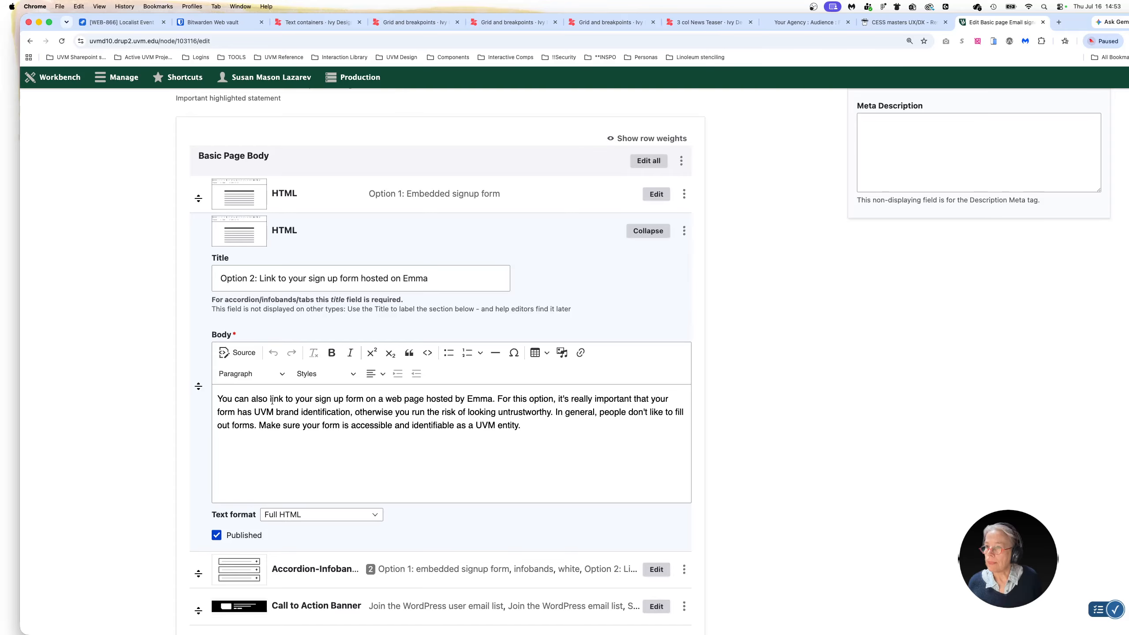
{"action": "left_click_drag", "start_coordinate": [292, 399], "coordinate": [362, 400]}
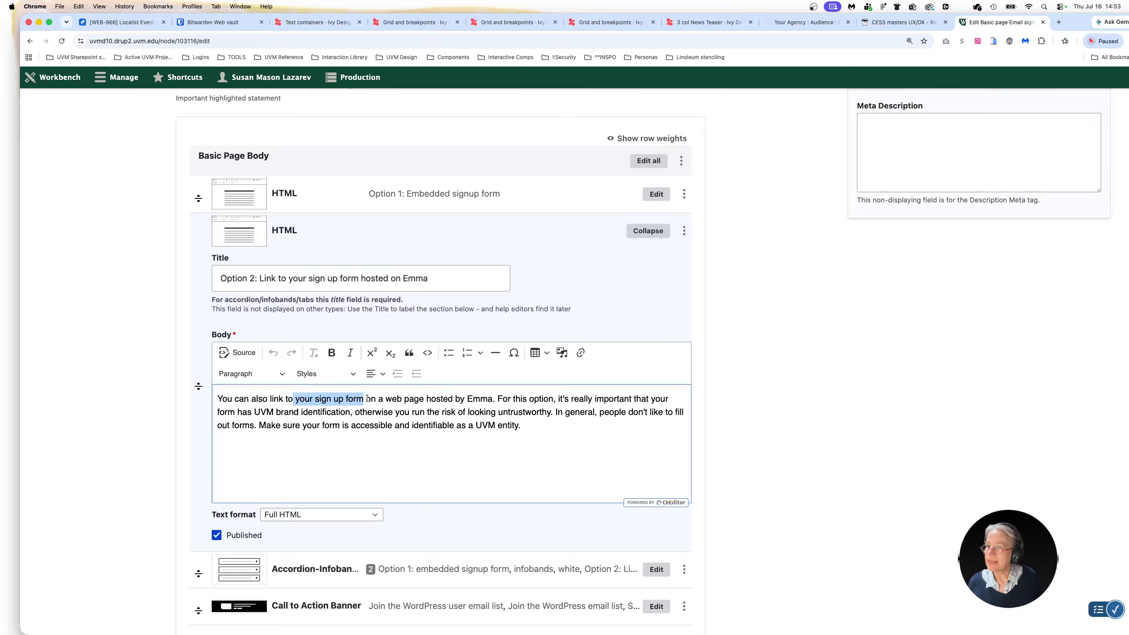
{"action": "left_click", "coordinate": [580, 352]}
{"action": "key", "text": "super+v"}
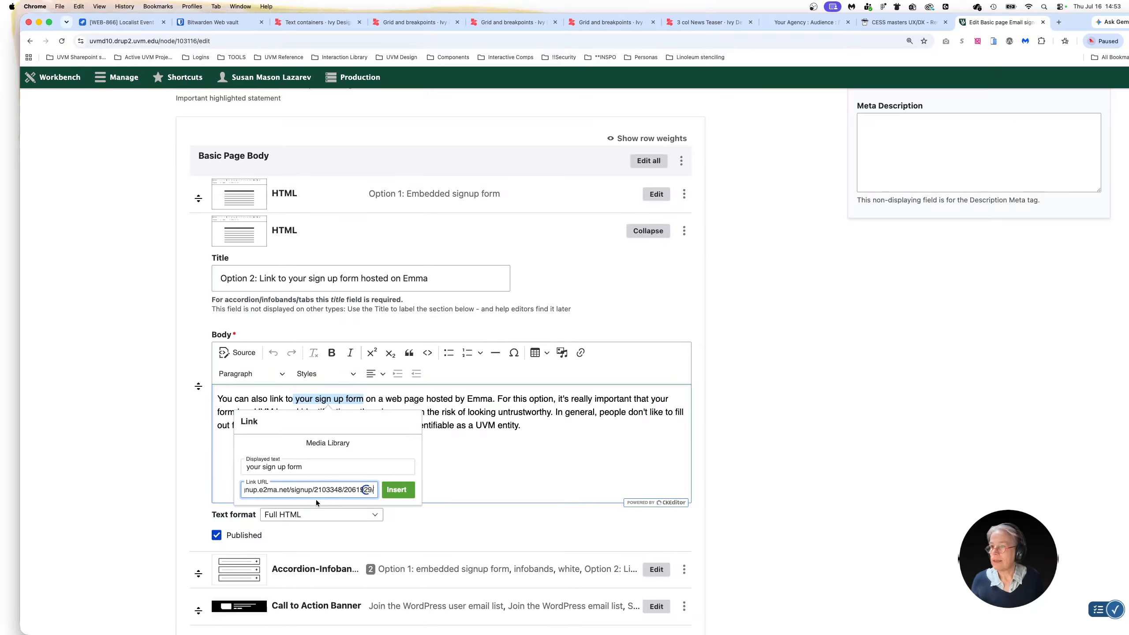
{"action": "left_click", "coordinate": [437, 489]}
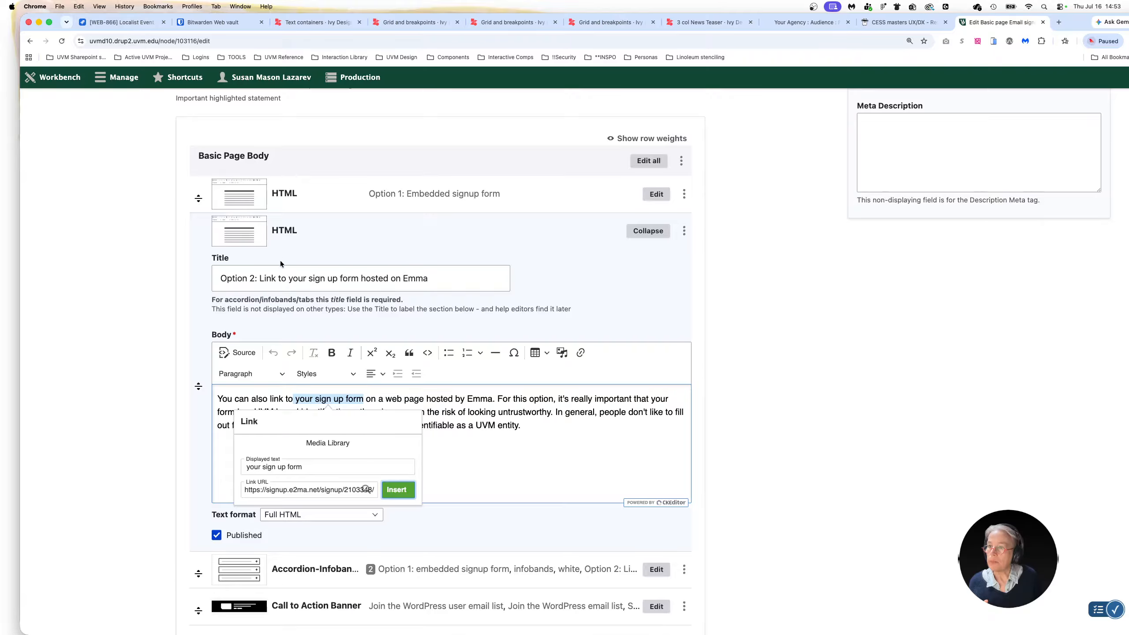
{"action": "left_click", "coordinate": [397, 491]}
In the infobands component's "Option 2: Link to an Emma hosted form" section, link "your signup form" to the copied signup URL
{"action": "scroll", "coordinate": [332, 528], "scroll_direction": "down", "scroll_amount": 1}
{"action": "scroll", "coordinate": [331, 528], "scroll_direction": "down", "scroll_amount": 5}
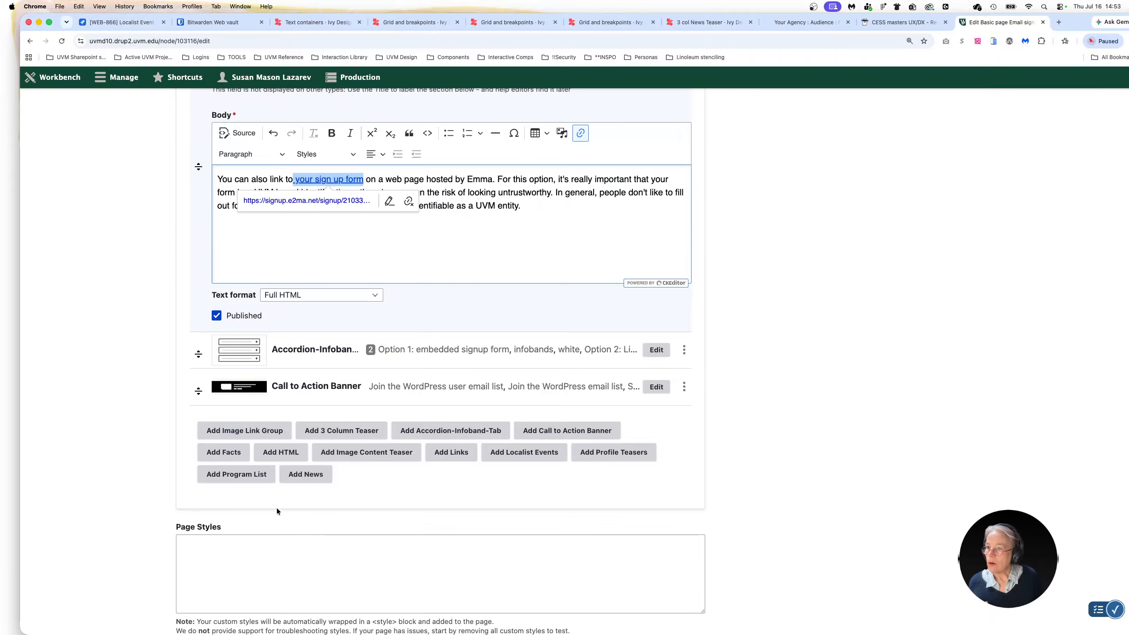
{"action": "left_click", "coordinate": [656, 348]}
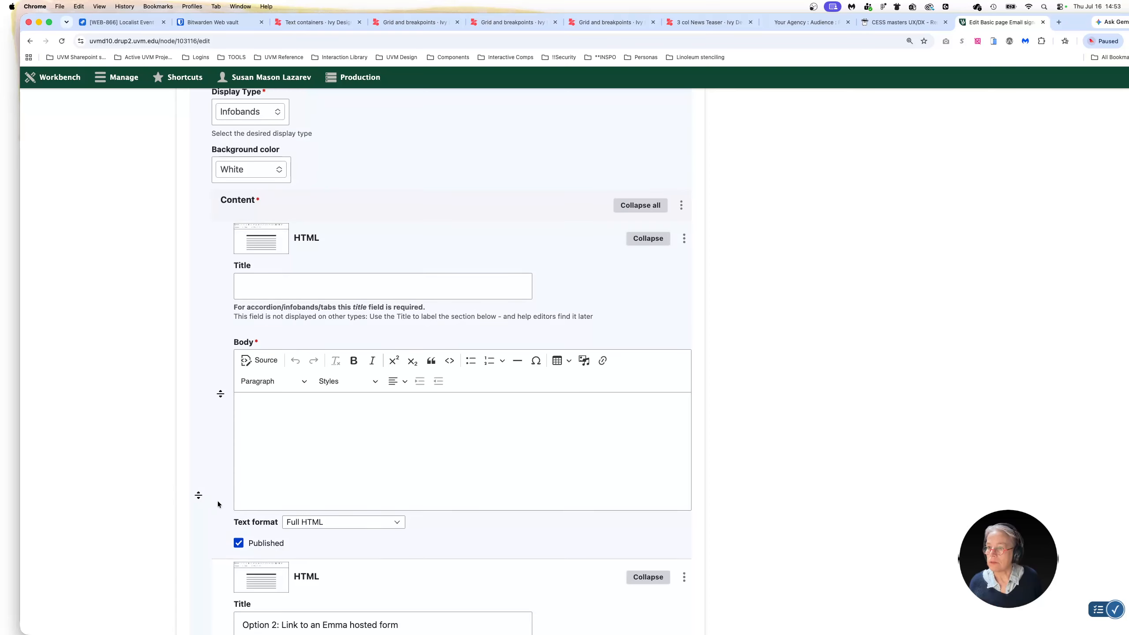
{"action": "scroll", "coordinate": [217, 501], "scroll_direction": "down", "scroll_amount": 6}
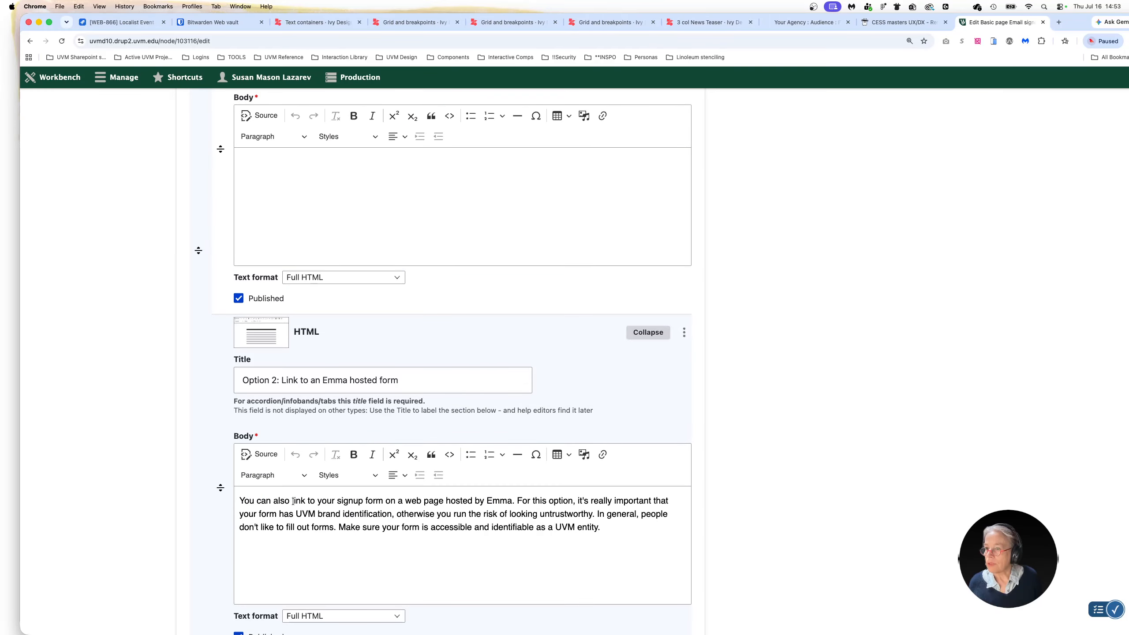
{"action": "left_click_drag", "start_coordinate": [318, 500], "coordinate": [382, 499]}
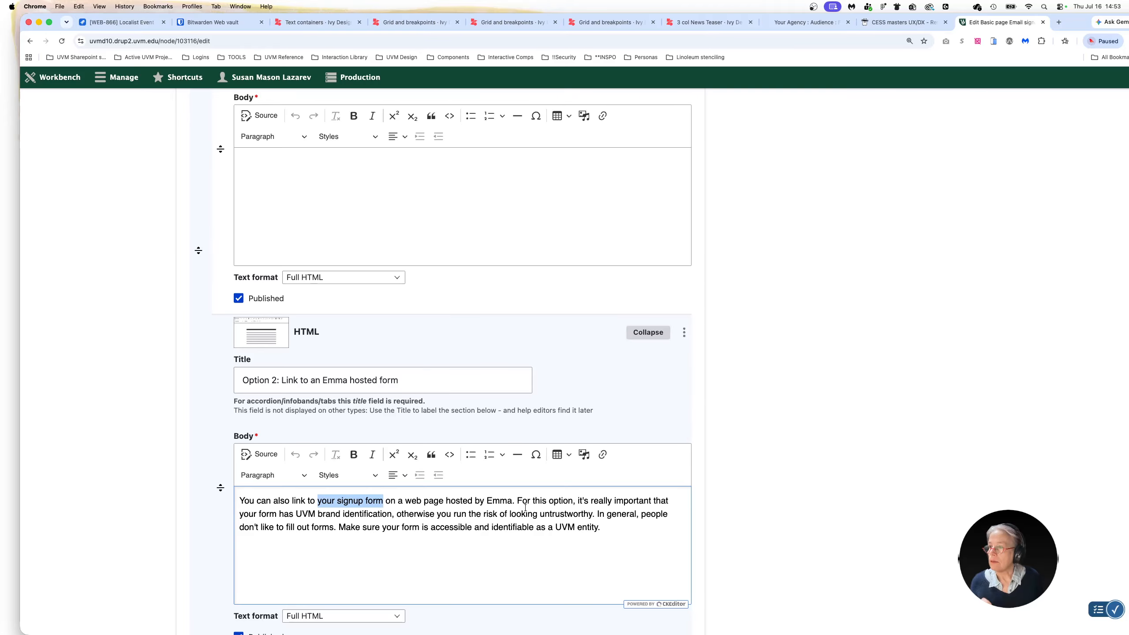
{"action": "left_click", "coordinate": [604, 457]}
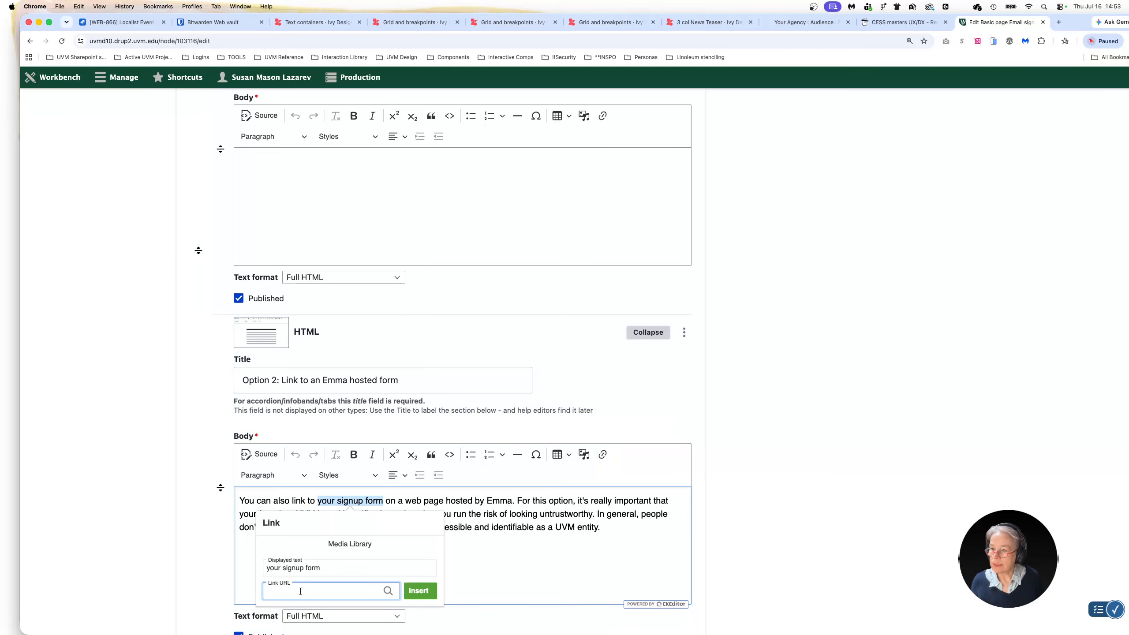
{"action": "key", "text": "super+v"}
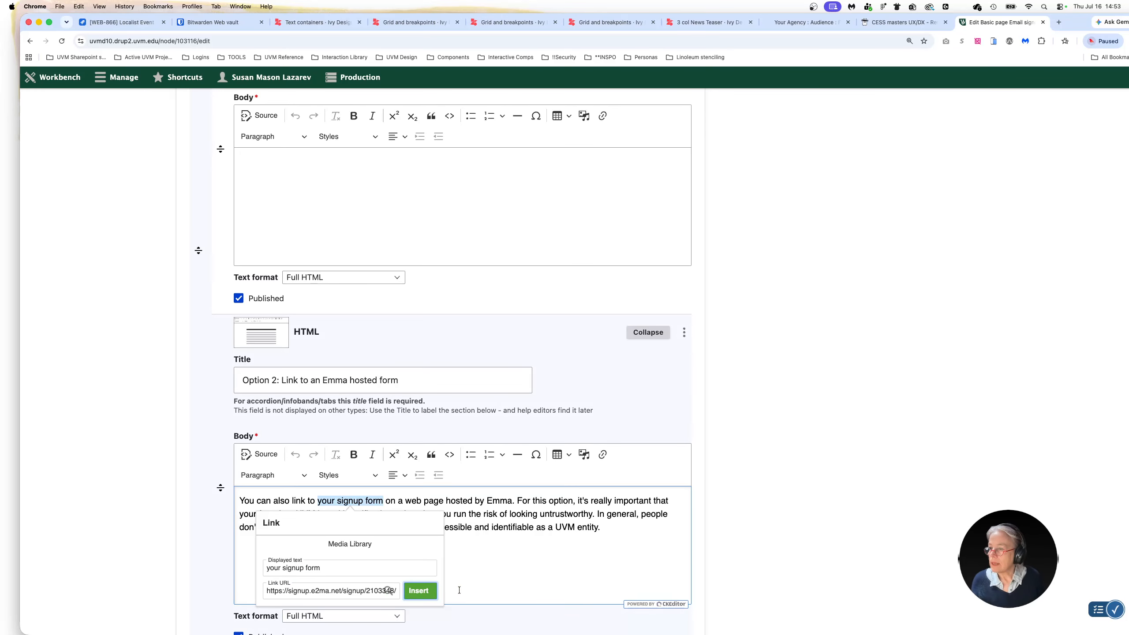
{"action": "left_click", "coordinate": [420, 590]}
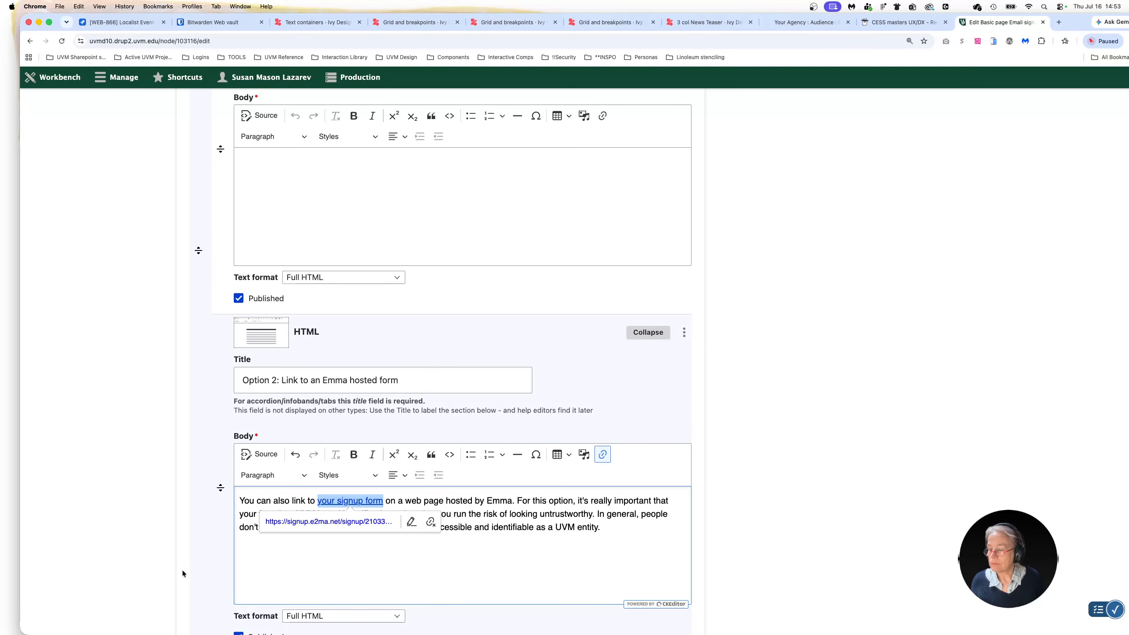
Replace the button link URL of the Call to Action Banner with the copied signup URL
{"action": "scroll", "coordinate": [183, 573], "scroll_direction": "down", "scroll_amount": 6}
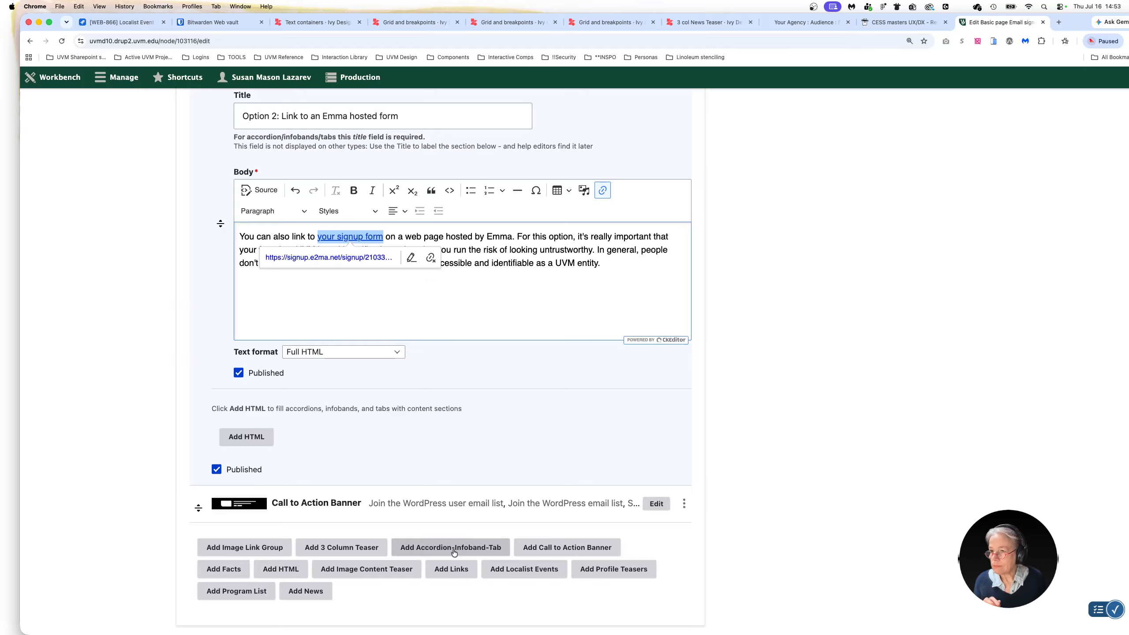
{"action": "left_click", "coordinate": [657, 504]}
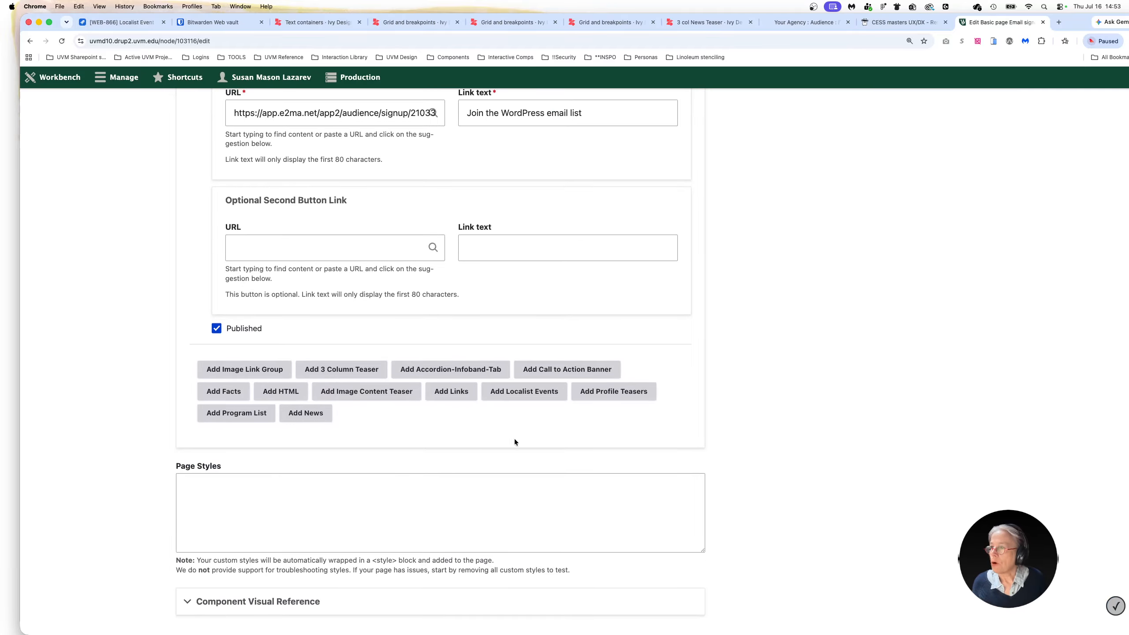
{"action": "scroll", "coordinate": [570, 432], "scroll_direction": "up", "scroll_amount": 1}
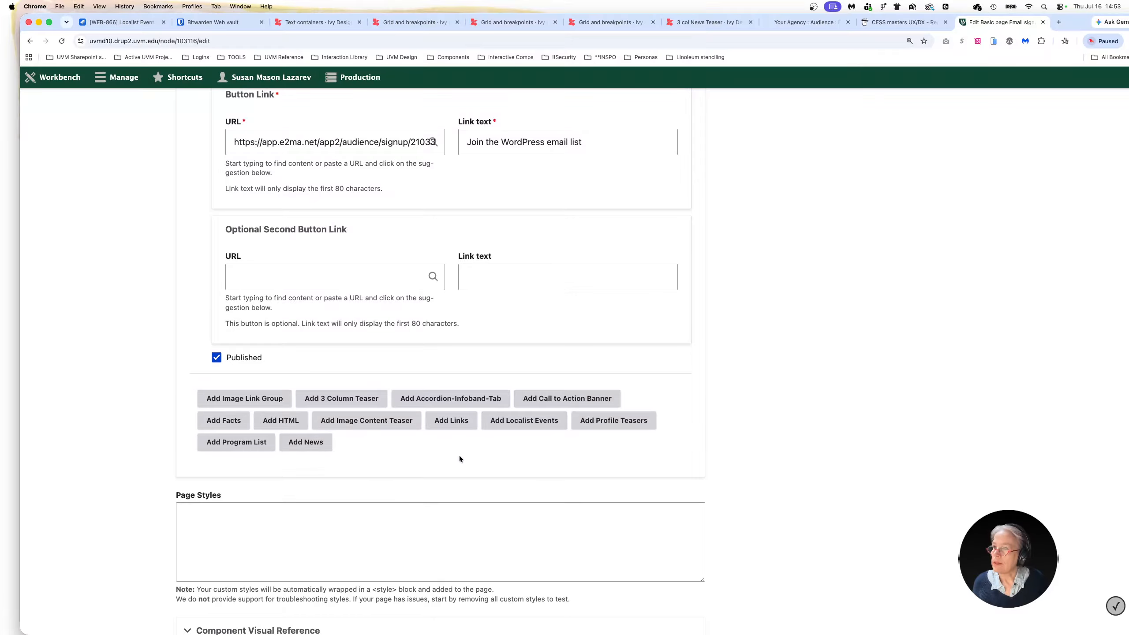
{"action": "scroll", "coordinate": [459, 456], "scroll_direction": "up", "scroll_amount": 9}
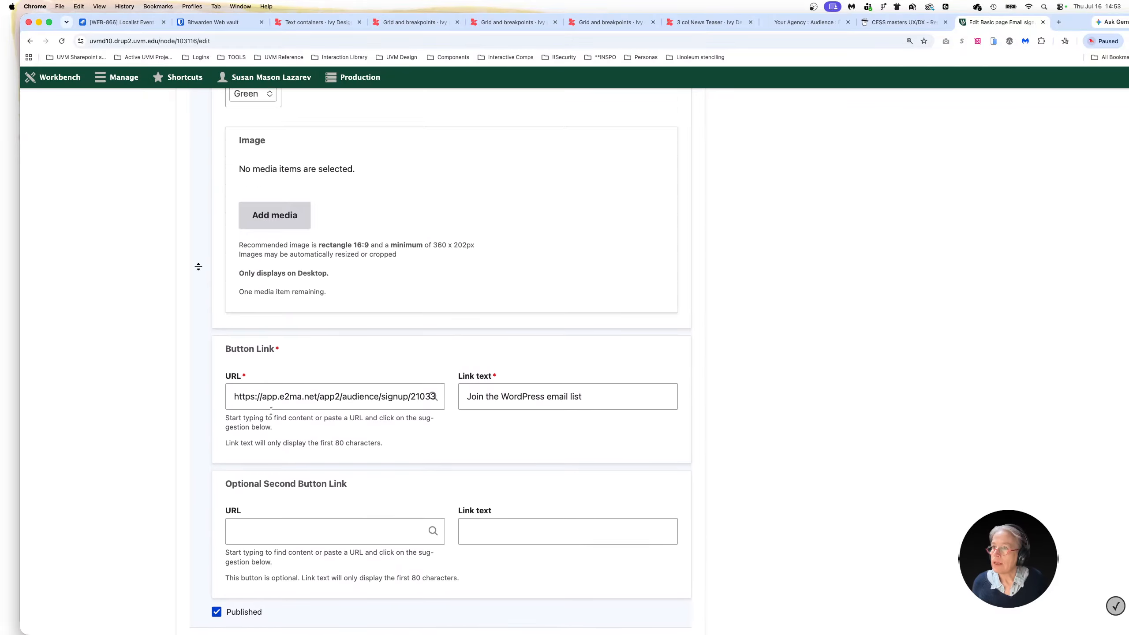
{"action": "left_click_drag", "start_coordinate": [233, 408], "coordinate": [234, 424]}
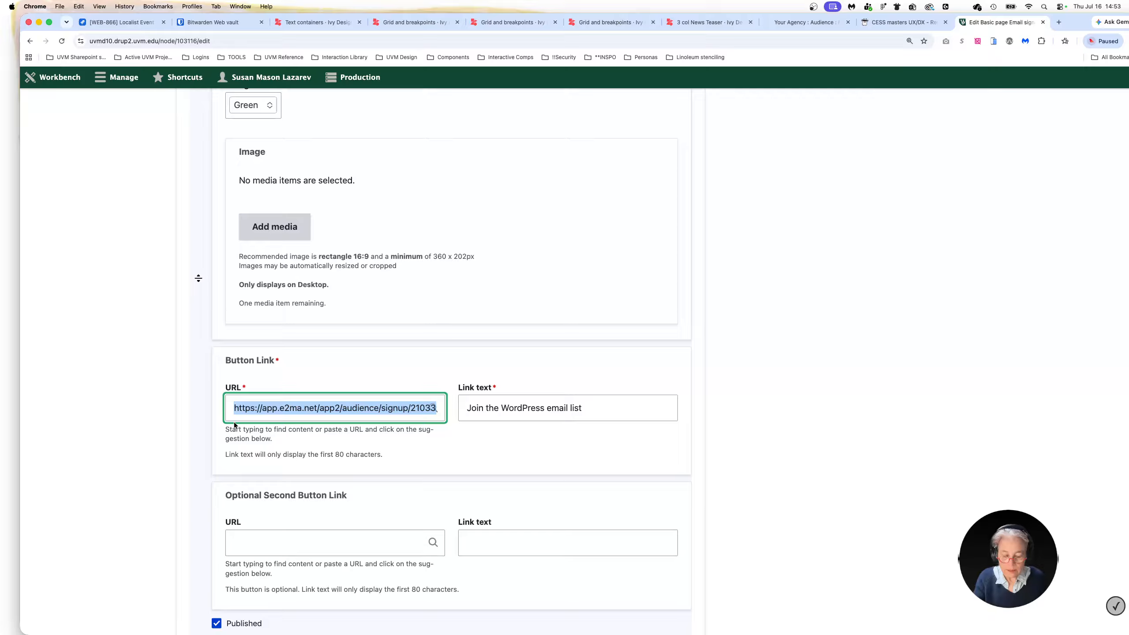
{"action": "key", "text": "super+v"}
Review the Call to Action Banner's title, description, button URL and link text
{"action": "scroll", "coordinate": [312, 430], "scroll_direction": "up", "scroll_amount": 8}
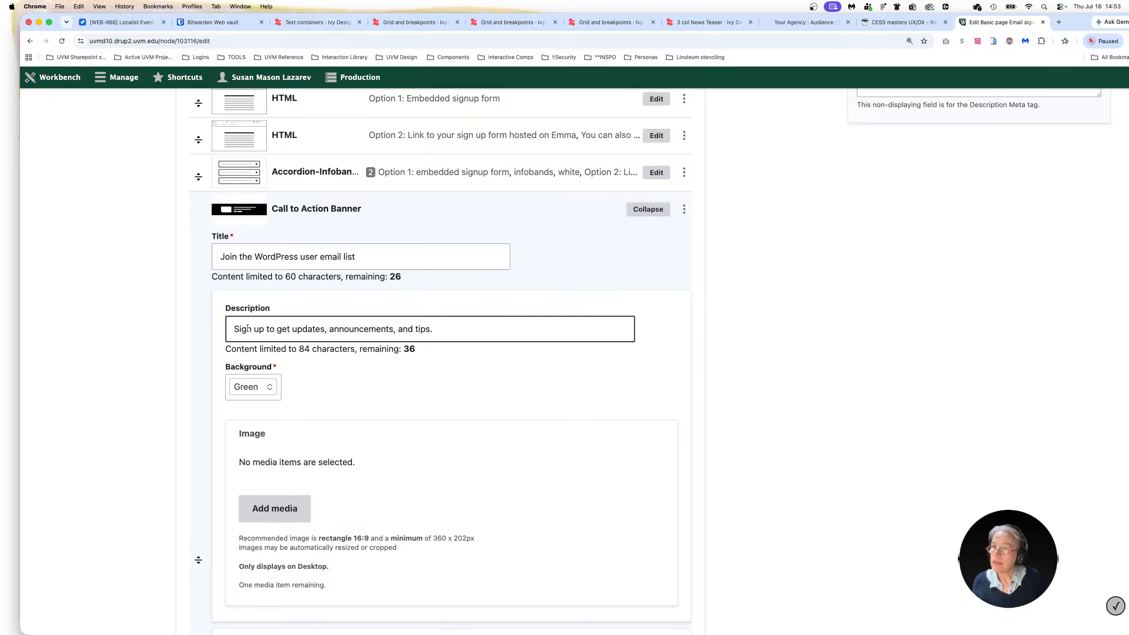
{"action": "scroll", "coordinate": [385, 428], "scroll_direction": "down", "scroll_amount": 5}
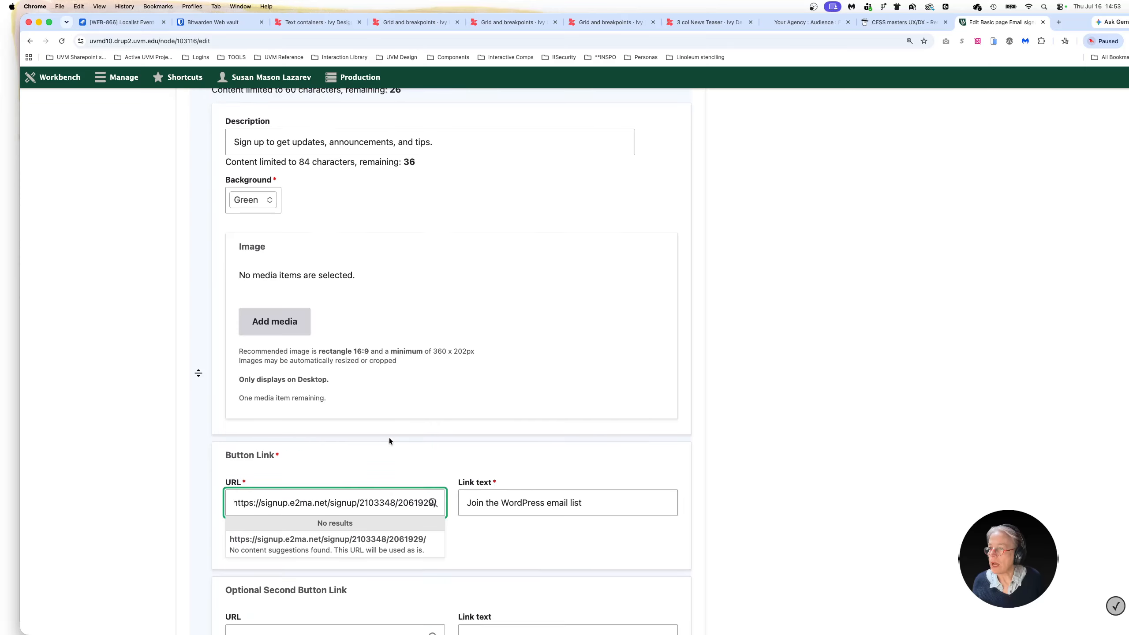
{"action": "scroll", "coordinate": [389, 441], "scroll_direction": "down", "scroll_amount": 2}
{"action": "left_click", "coordinate": [582, 433]}
{"action": "left_click_drag", "start_coordinate": [582, 433], "coordinate": [460, 437]}
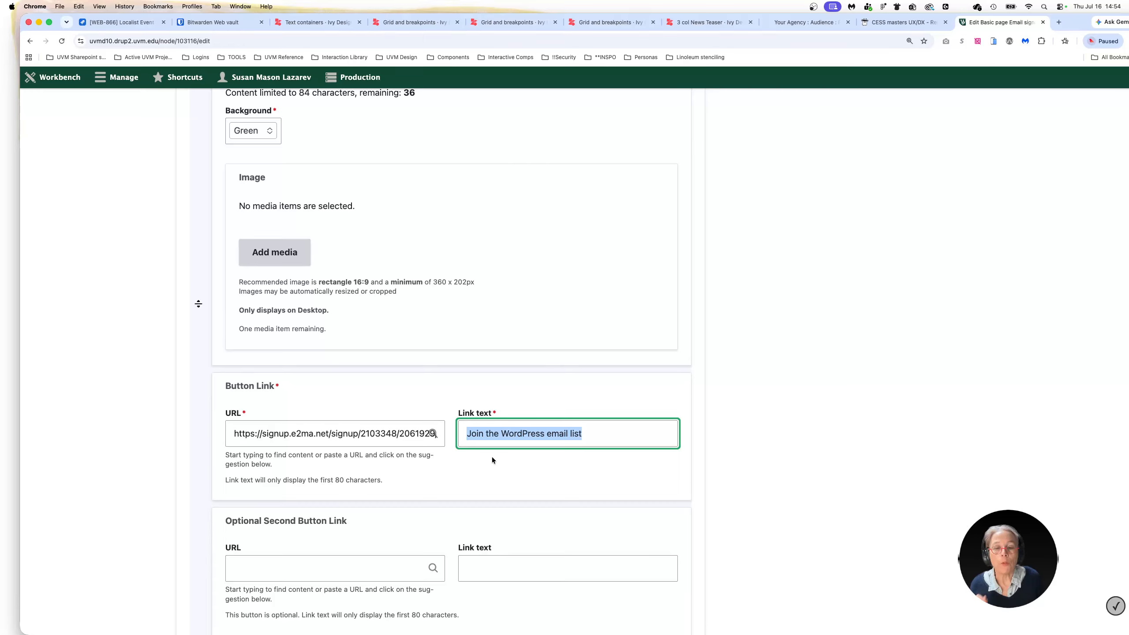
{"action": "left_click", "coordinate": [510, 465]}
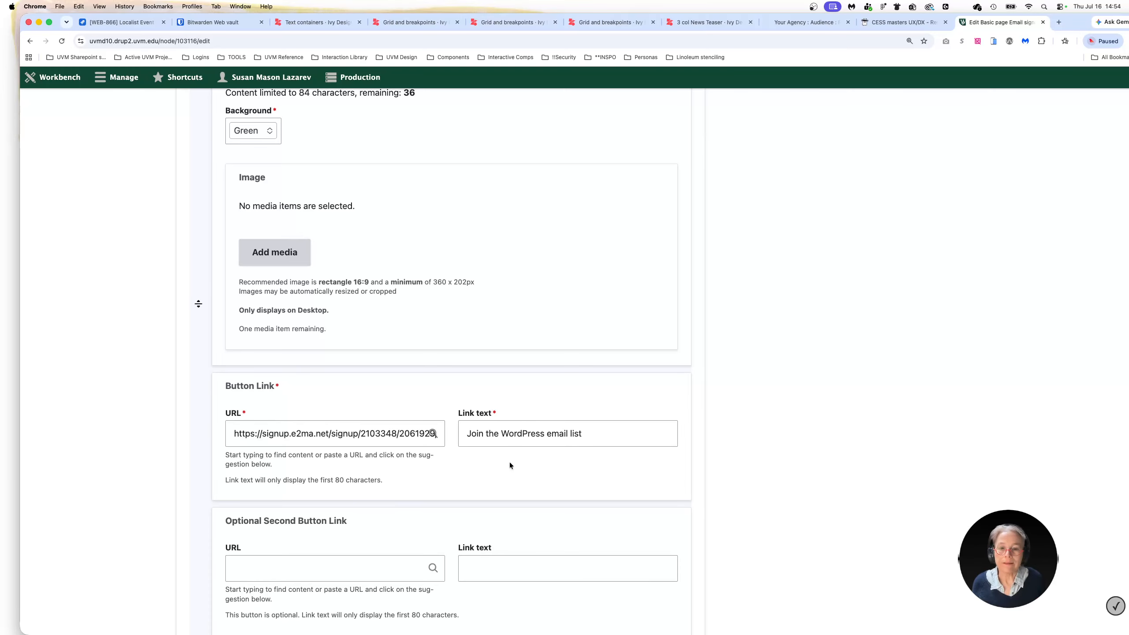
{"action": "scroll", "coordinate": [619, 354], "scroll_direction": "up", "scroll_amount": 2}
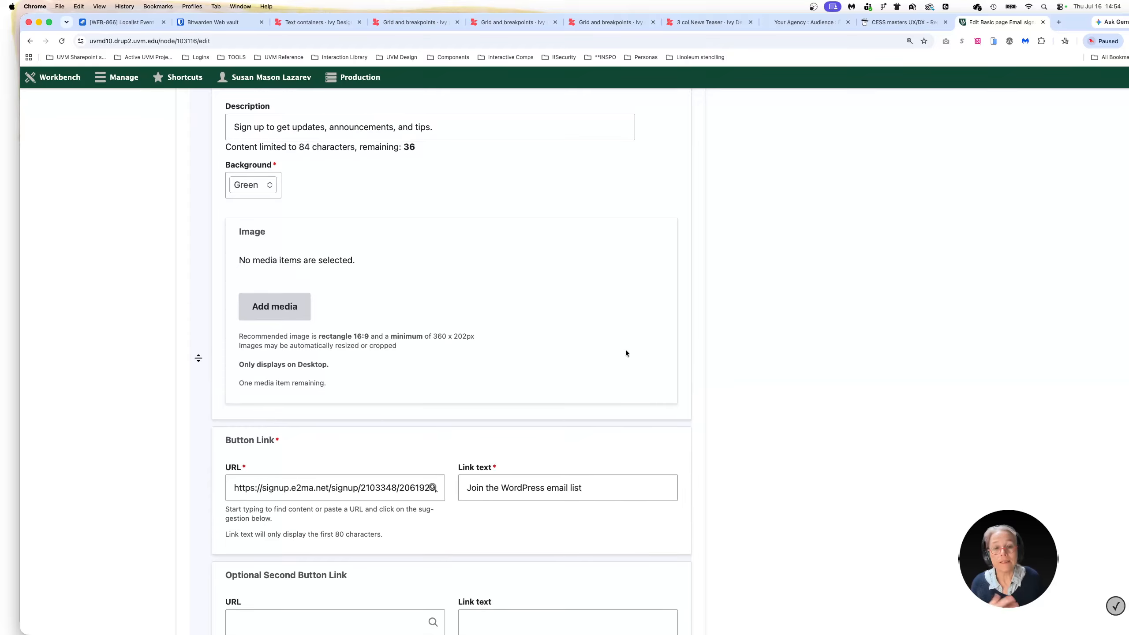
{"action": "scroll", "coordinate": [625, 353], "scroll_direction": "up", "scroll_amount": 10}
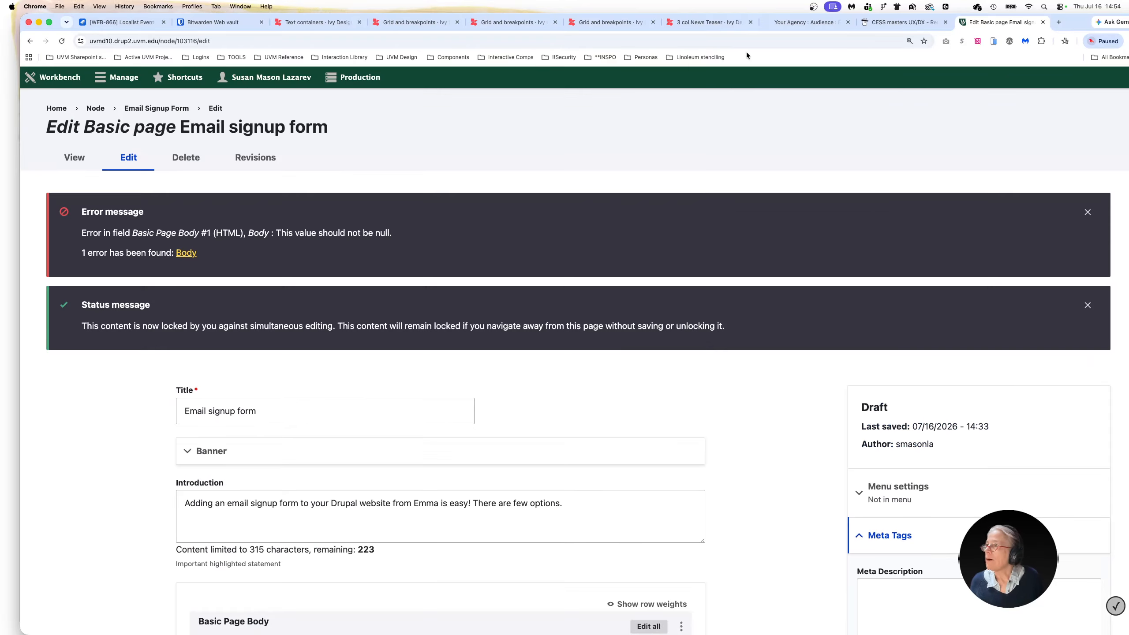
Switch back to the Emma forms page and copy the iframe embed code of the signup form
{"action": "left_click", "coordinate": [795, 28]}
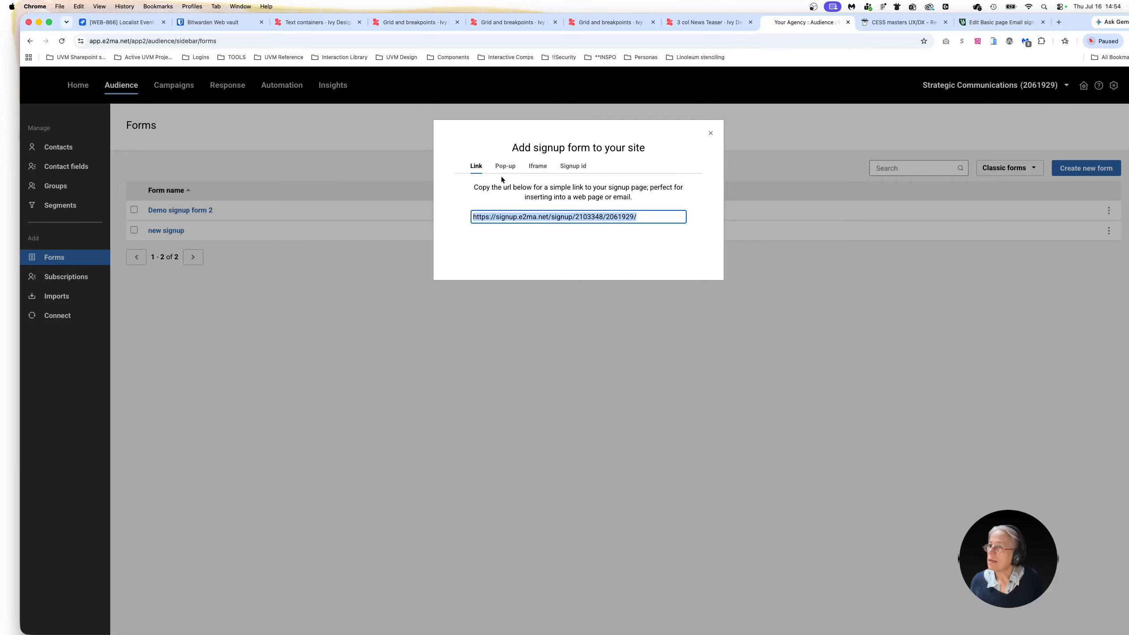
{"action": "left_click", "coordinate": [538, 169]}
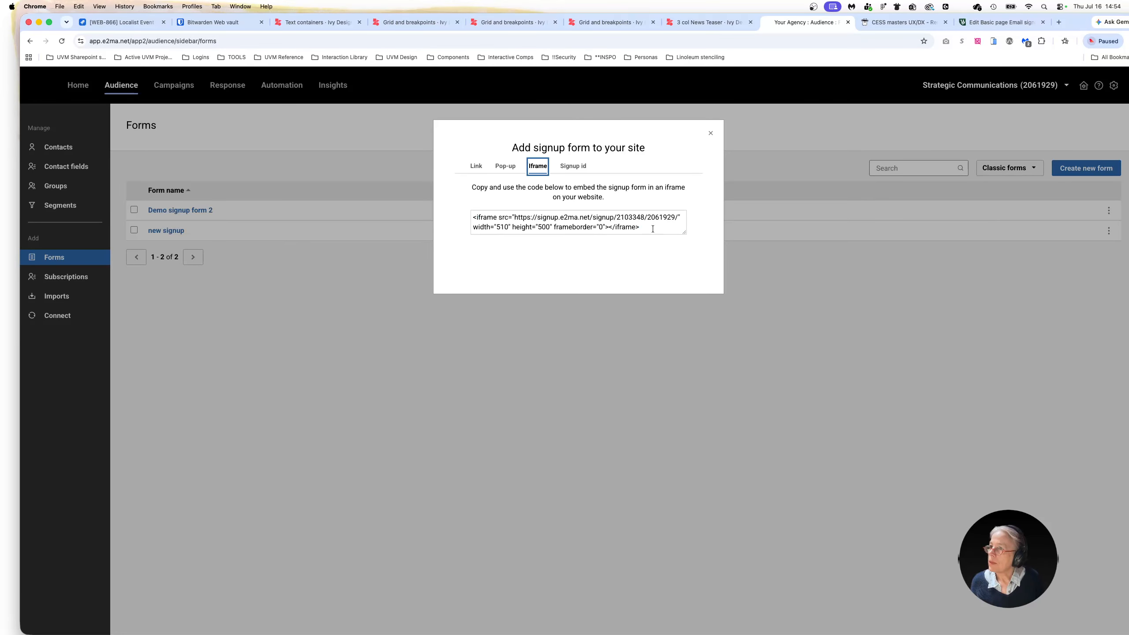
{"action": "left_click_drag", "start_coordinate": [653, 228], "coordinate": [469, 213]}
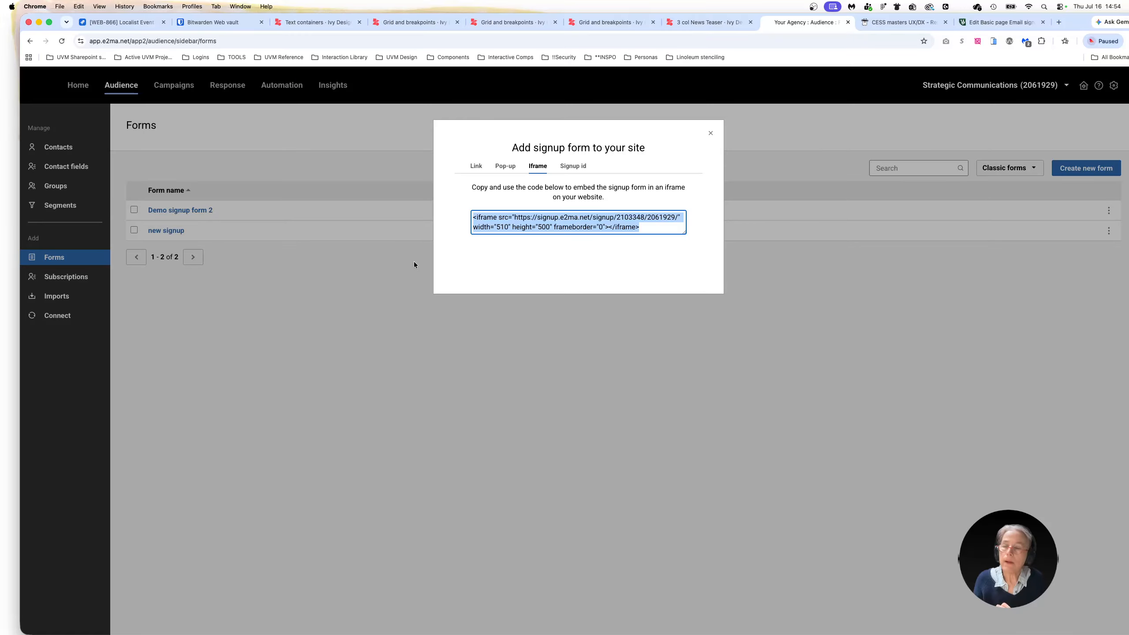
{"action": "left_click", "coordinate": [750, 388]}
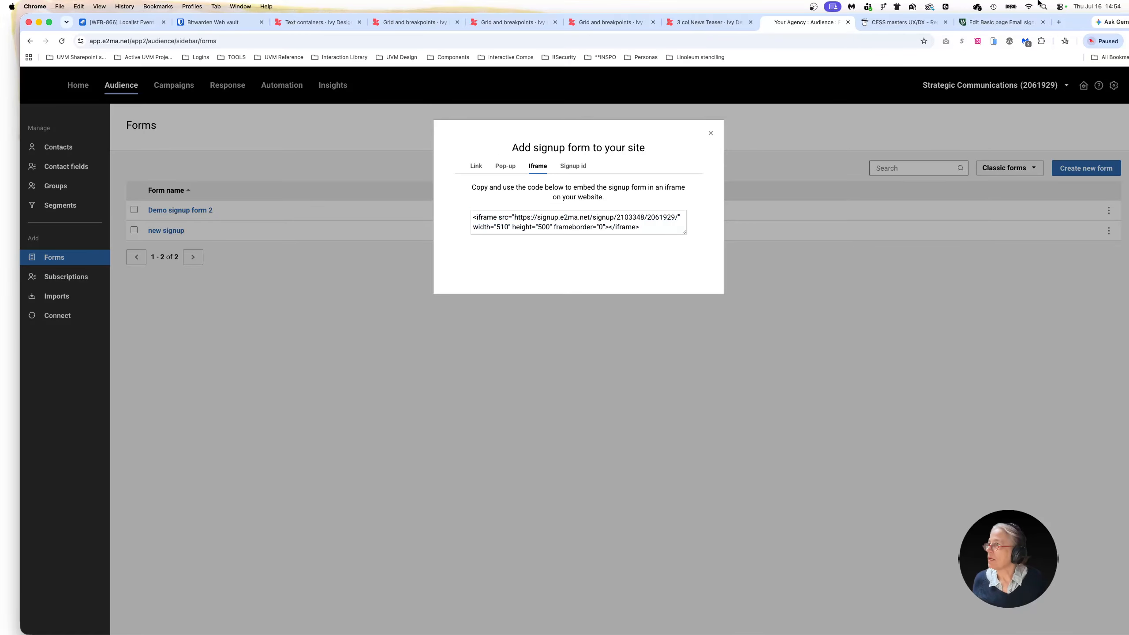
Return to the Drupal page editor and paste the copied iframe code into the body source of the "Option 1: Embedded signup form" HTML component
{"action": "left_click", "coordinate": [1008, 25]}
{"action": "scroll", "coordinate": [231, 476], "scroll_direction": "down", "scroll_amount": 5}
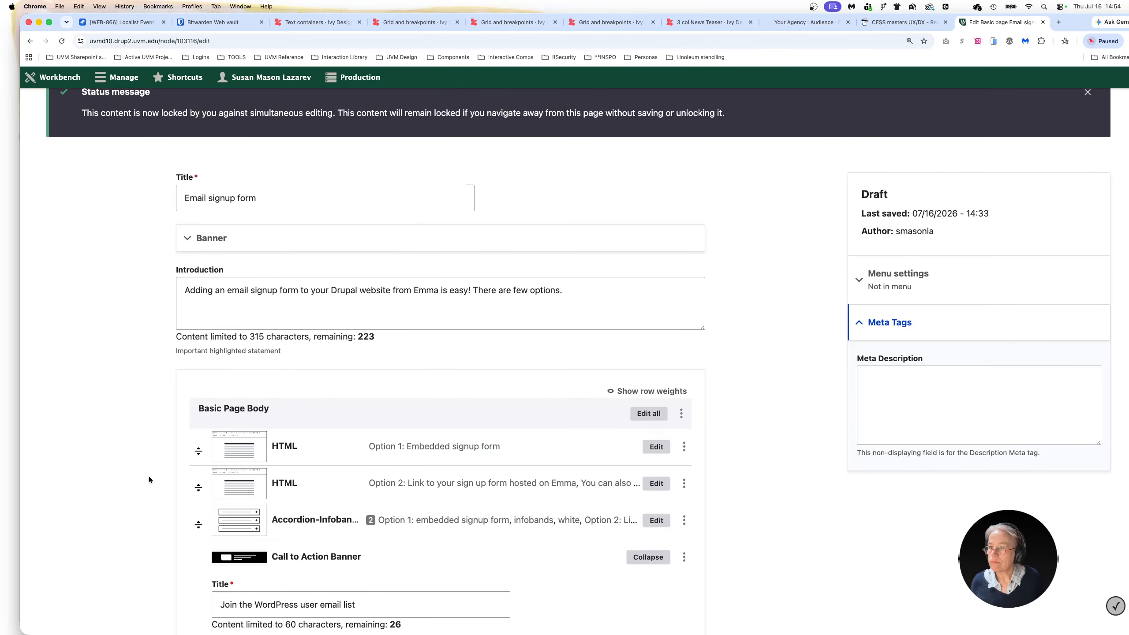
{"action": "scroll", "coordinate": [149, 477], "scroll_direction": "down", "scroll_amount": 2}
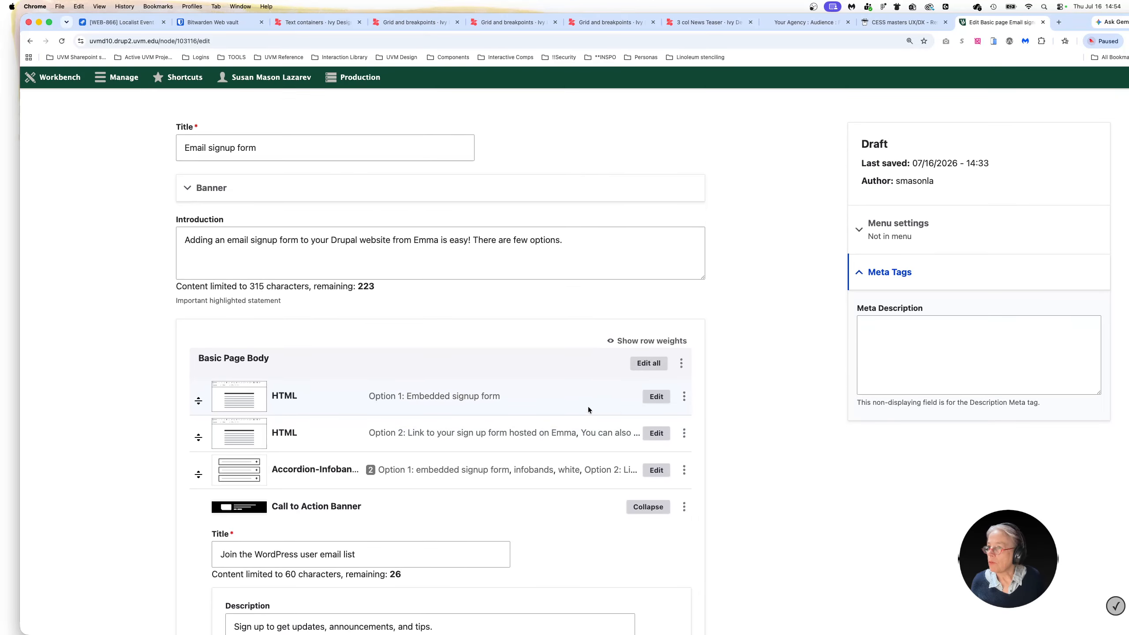
{"action": "scroll", "coordinate": [618, 401], "scroll_direction": "down", "scroll_amount": 2}
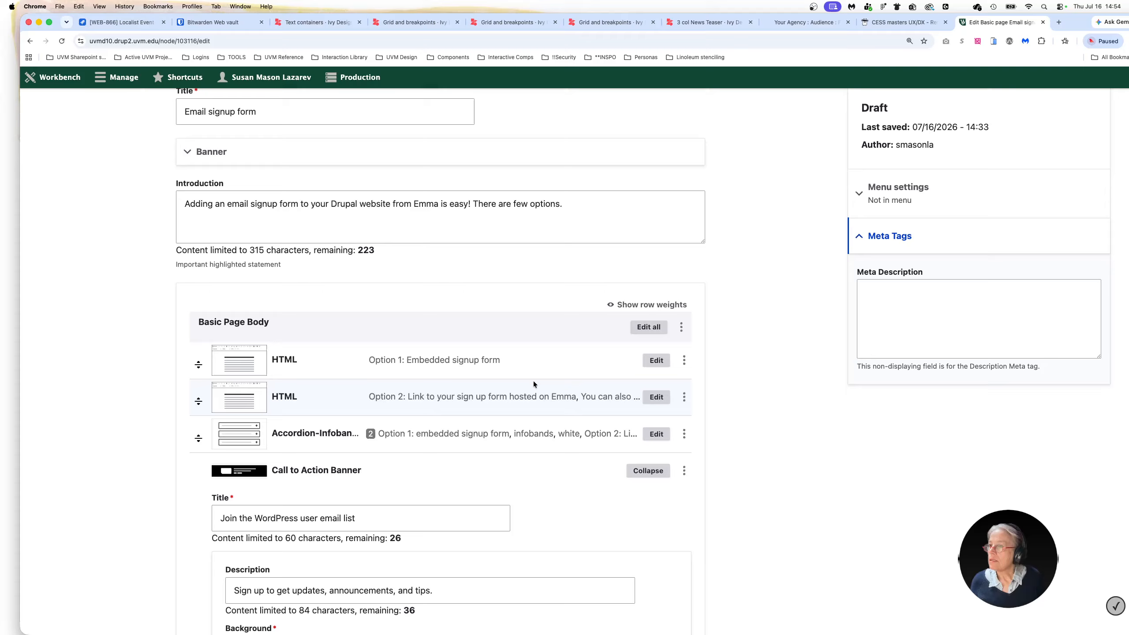
{"action": "left_click", "coordinate": [654, 361]}
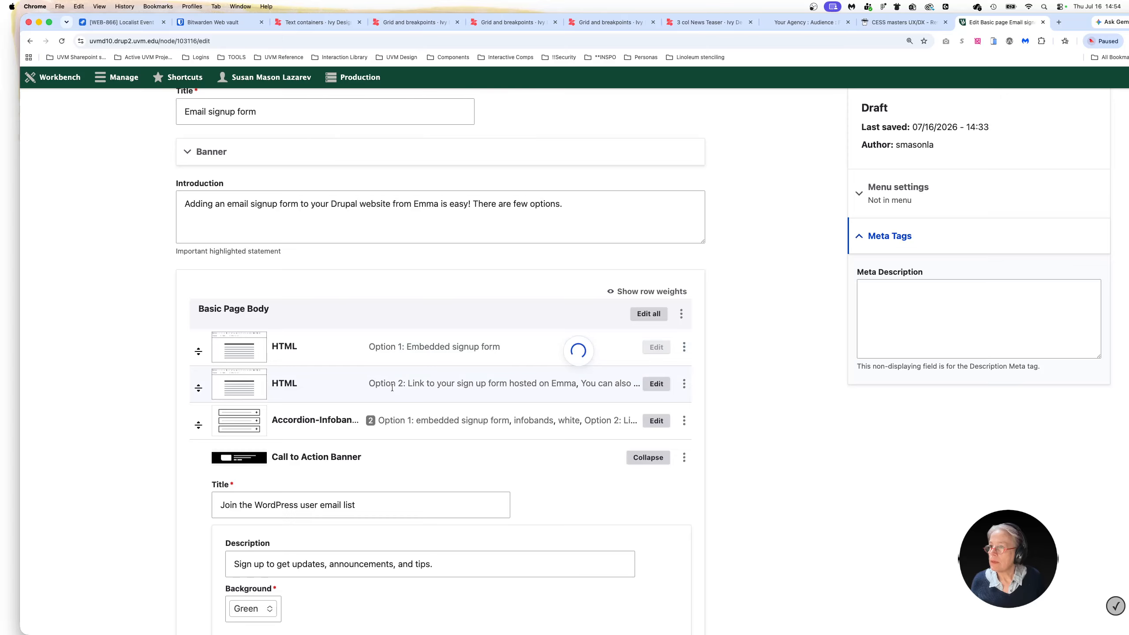
{"action": "scroll", "coordinate": [263, 409], "scroll_direction": "down", "scroll_amount": 2}
{"action": "scroll", "coordinate": [264, 413], "scroll_direction": "down", "scroll_amount": 5}
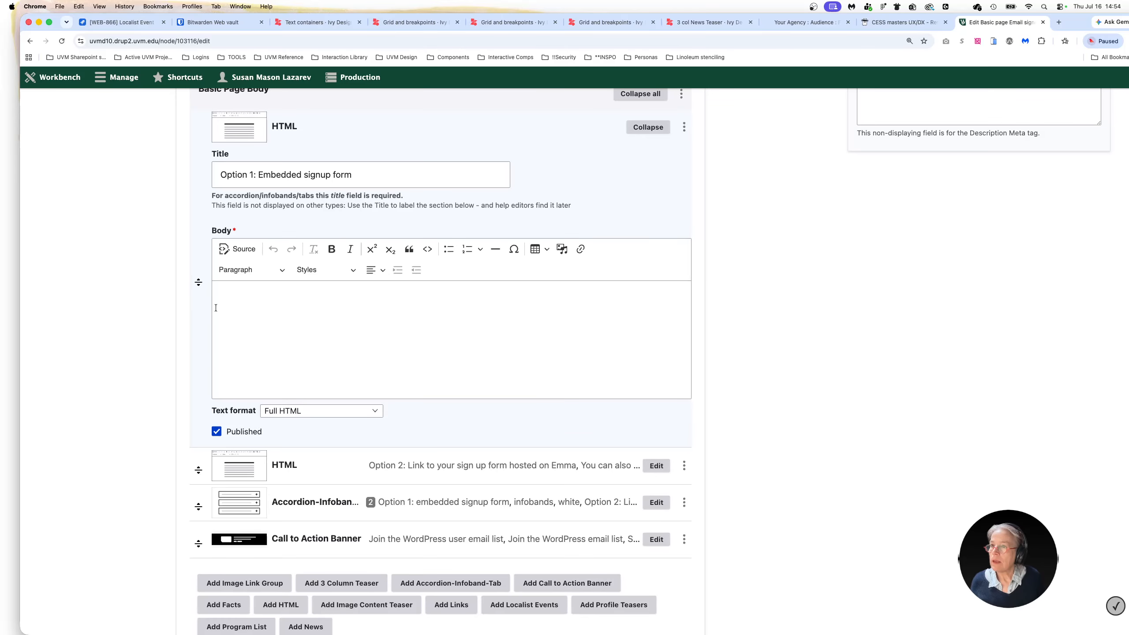
{"action": "left_click", "coordinate": [240, 309]}
{"action": "left_click", "coordinate": [238, 250]}
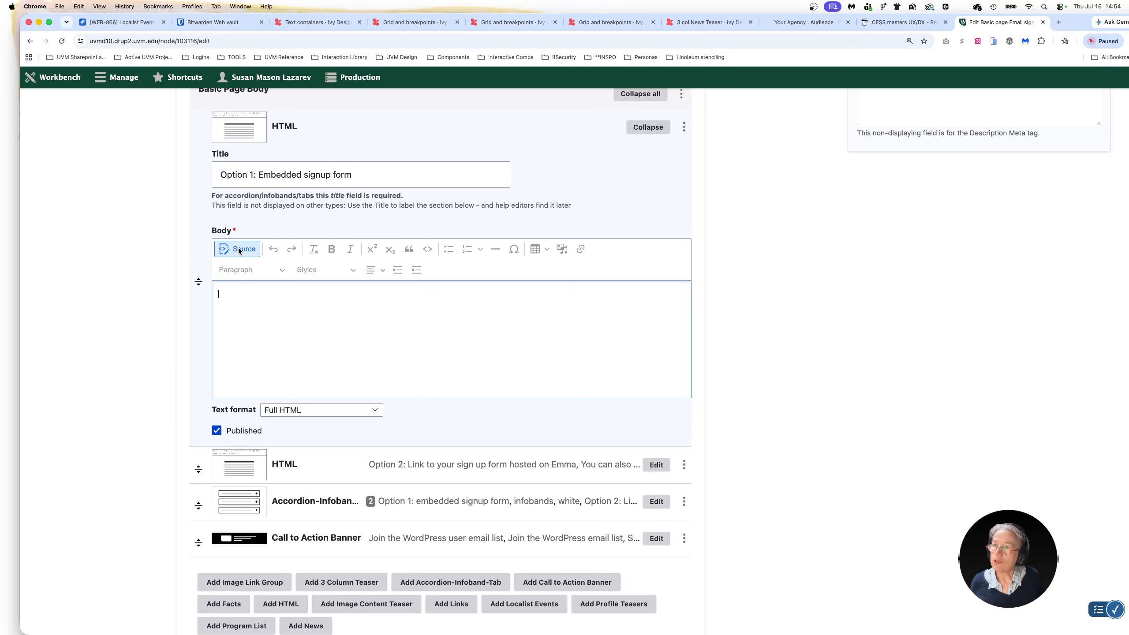
{"action": "type", "text": "<iframe src=\"https://signup.e2ma.net/signup/2103348/2061929/\" width=\"510\" height=\"500\" frameborder=\"0\"></iframe>"}
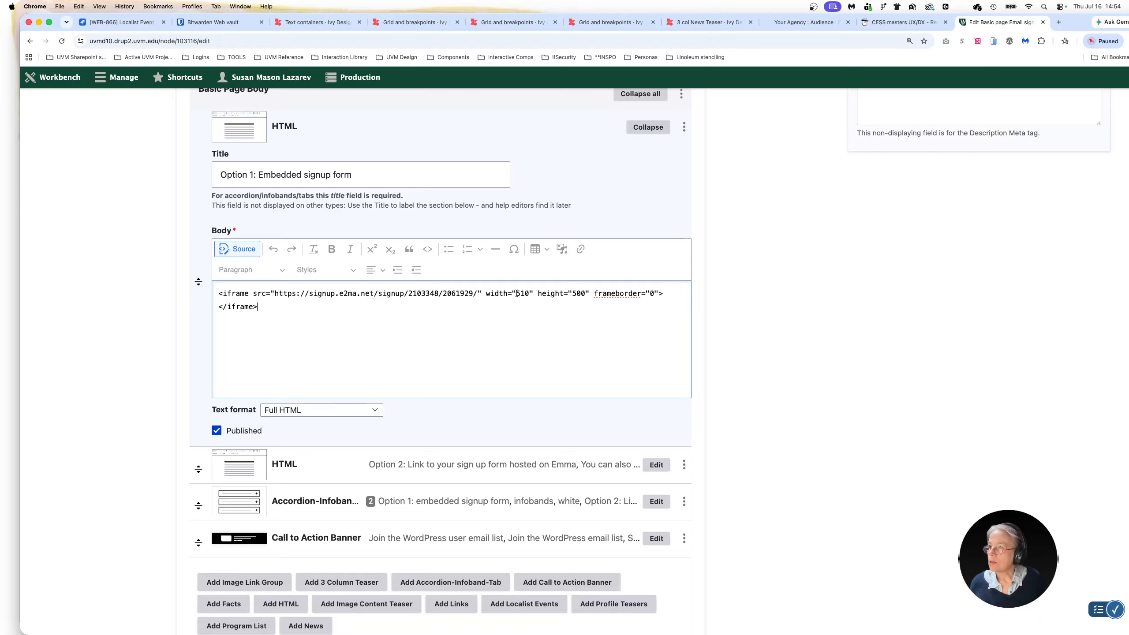
Set the width of the pasted signup form iframe to 1300
{"action": "left_click_drag", "start_coordinate": [517, 293], "coordinate": [528, 294]}
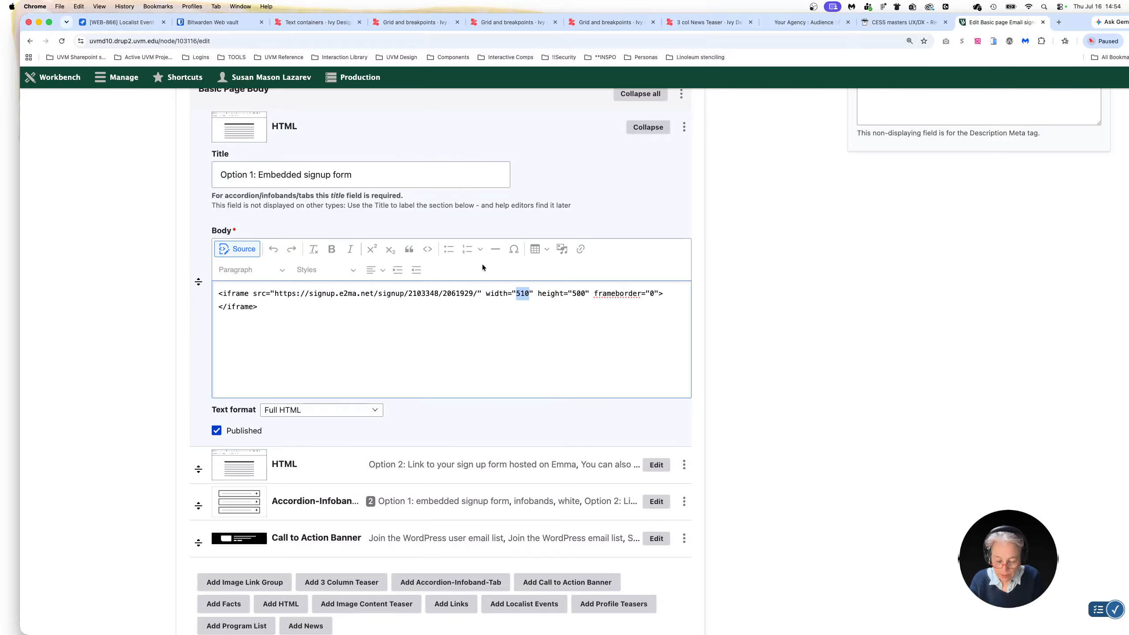
{"action": "type", "text": "1"}
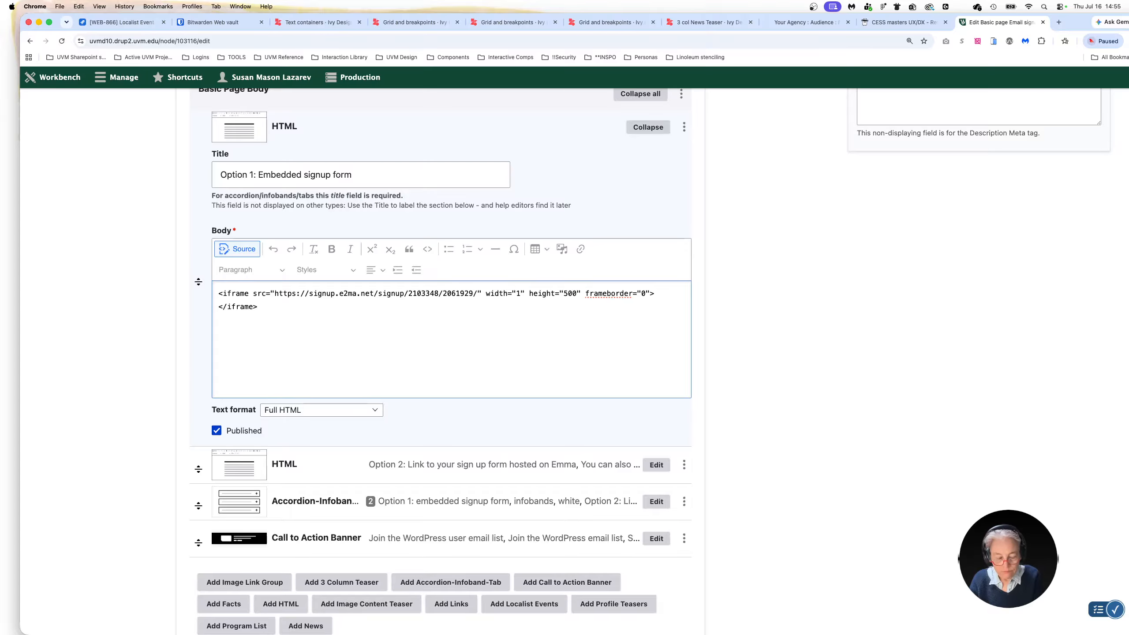
{"action": "type", "text": "300"}
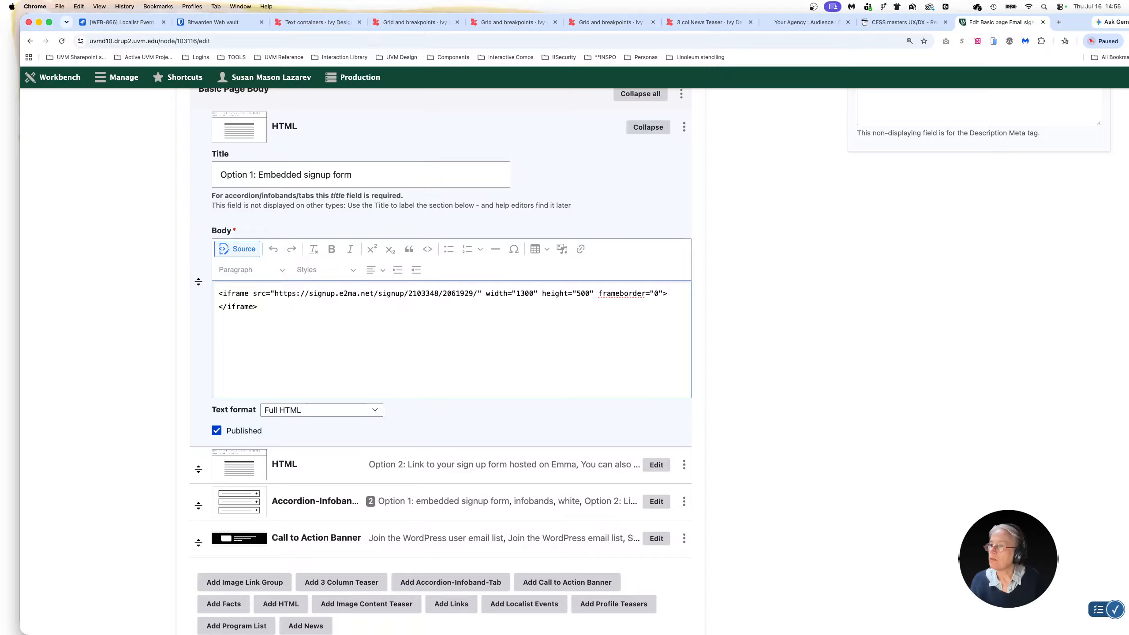
Copy the adjusted iframe code into the body source of the first, untitled HTML item in the Accordion-Infoband component
{"action": "scroll", "coordinate": [290, 341], "scroll_direction": "down", "scroll_amount": 1}
{"action": "triple_click", "coordinate": [235, 307]}
{"action": "key", "text": "super+c"}
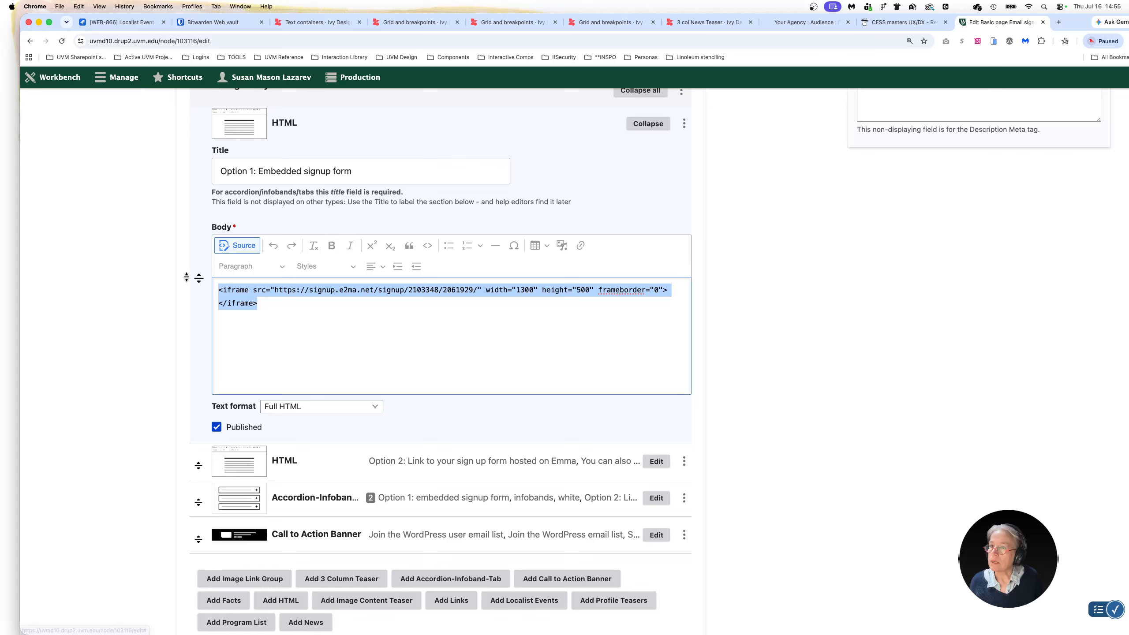
{"action": "scroll", "coordinate": [457, 419], "scroll_direction": "down", "scroll_amount": 3}
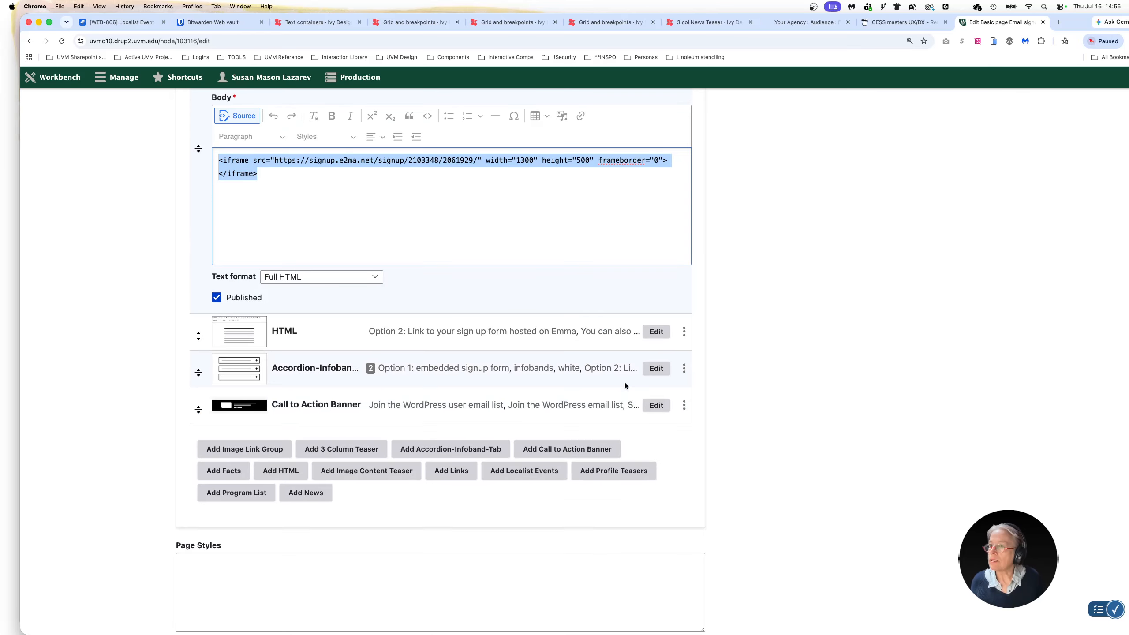
{"action": "left_click", "coordinate": [652, 370]}
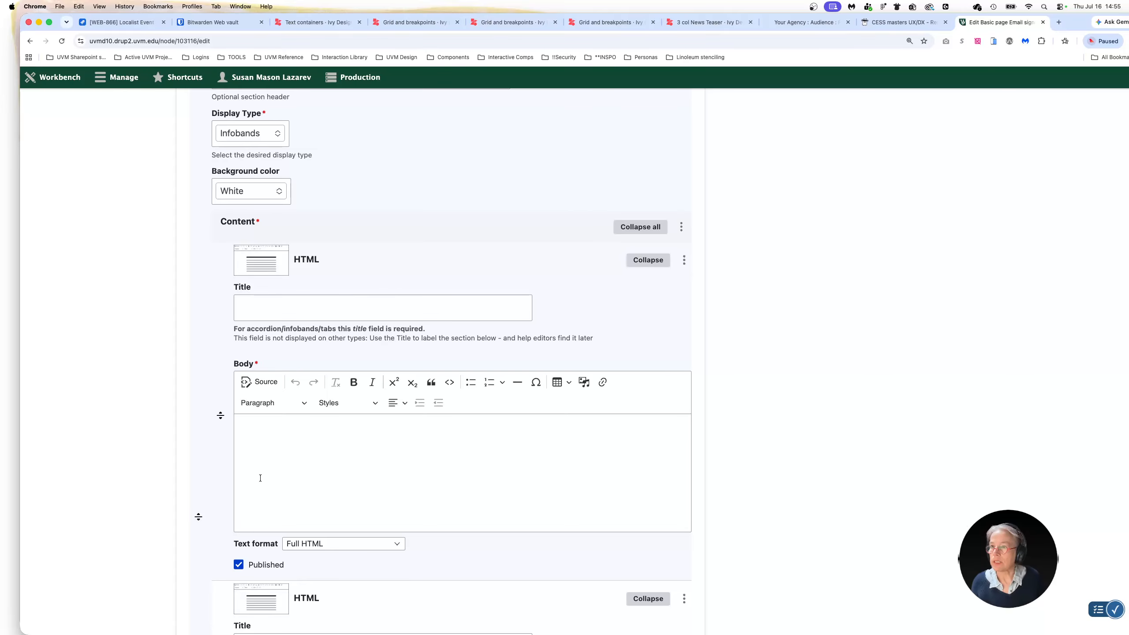
{"action": "scroll", "coordinate": [267, 475], "scroll_direction": "up", "scroll_amount": 4}
{"action": "scroll", "coordinate": [267, 475], "scroll_direction": "down", "scroll_amount": 3}
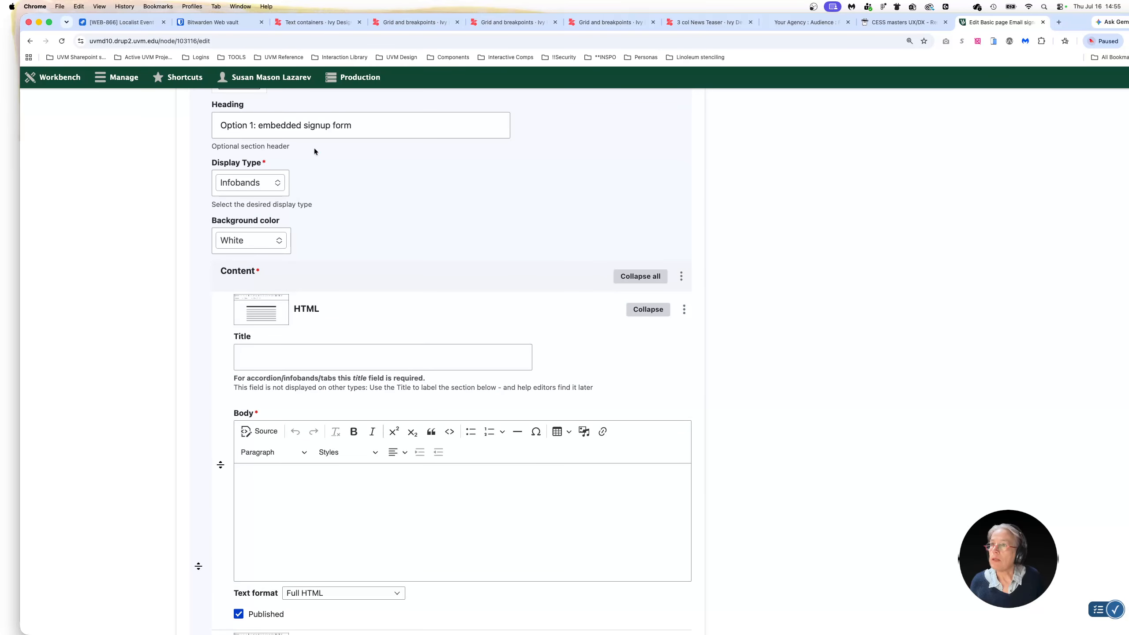
{"action": "left_click", "coordinate": [261, 431]}
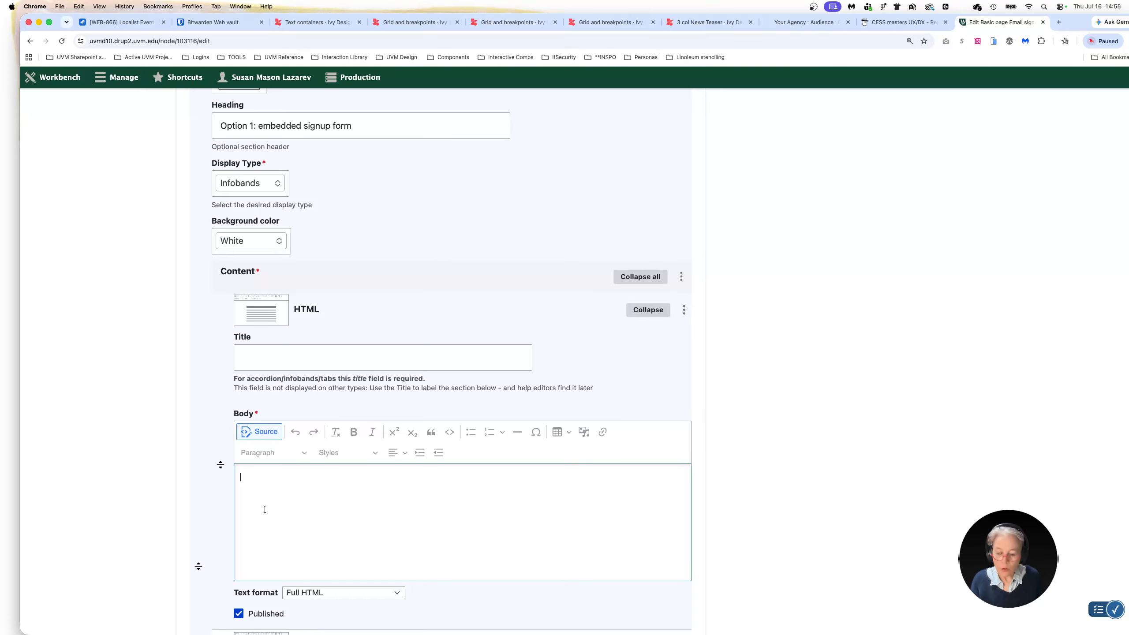
{"action": "key", "text": "super+v"}
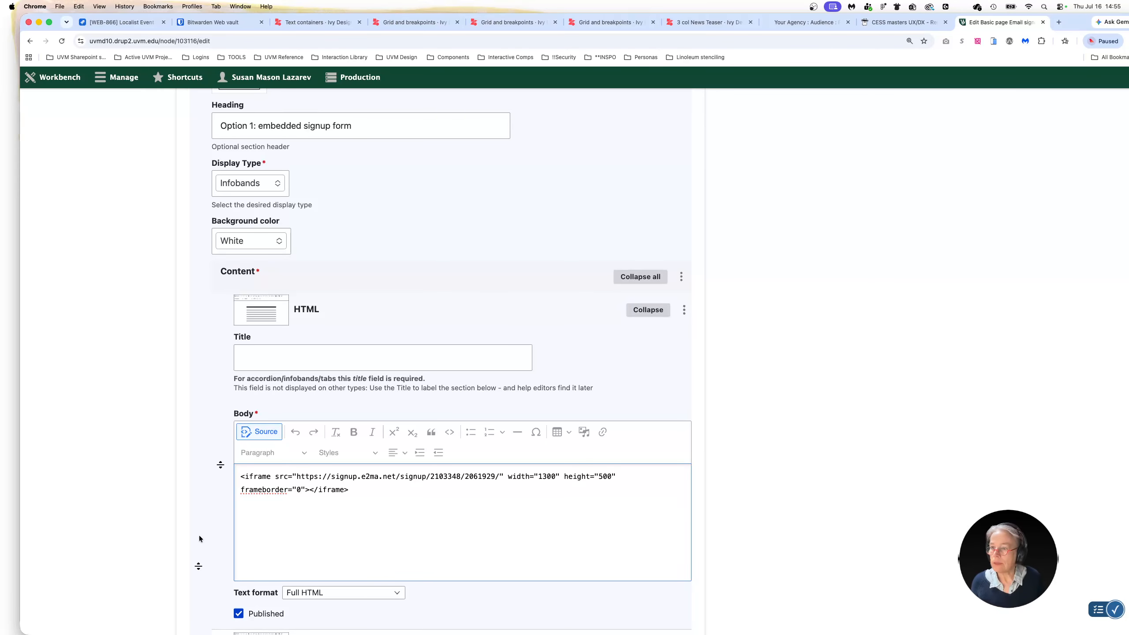
Save the Email signup form page as a draft
{"action": "scroll", "coordinate": [200, 529], "scroll_direction": "down", "scroll_amount": 15}
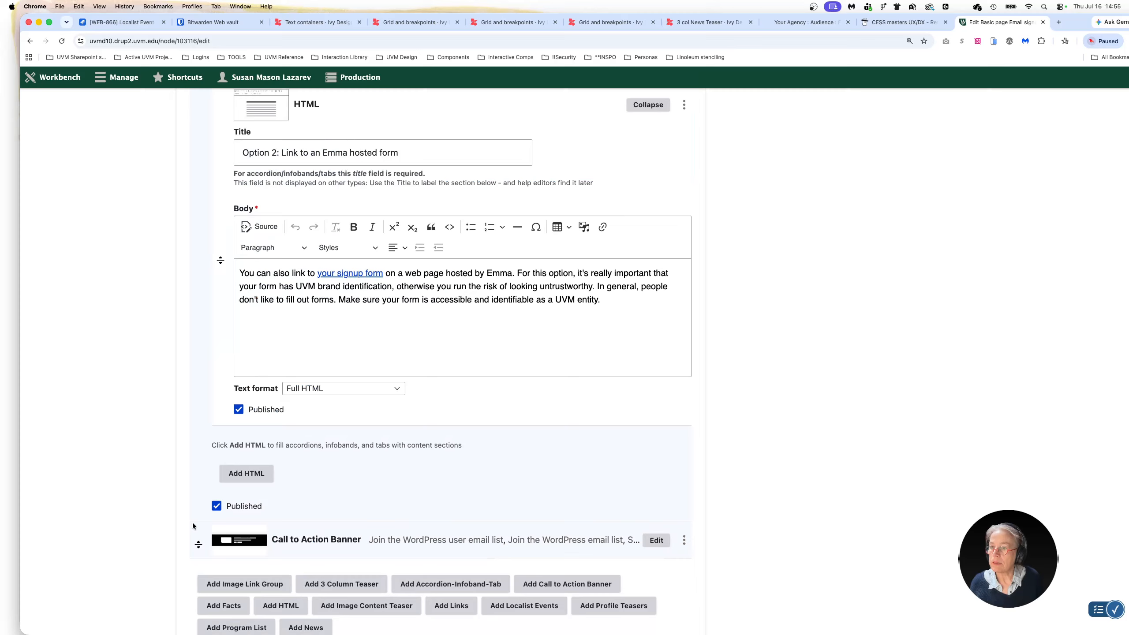
{"action": "scroll", "coordinate": [193, 526], "scroll_direction": "down", "scroll_amount": 11}
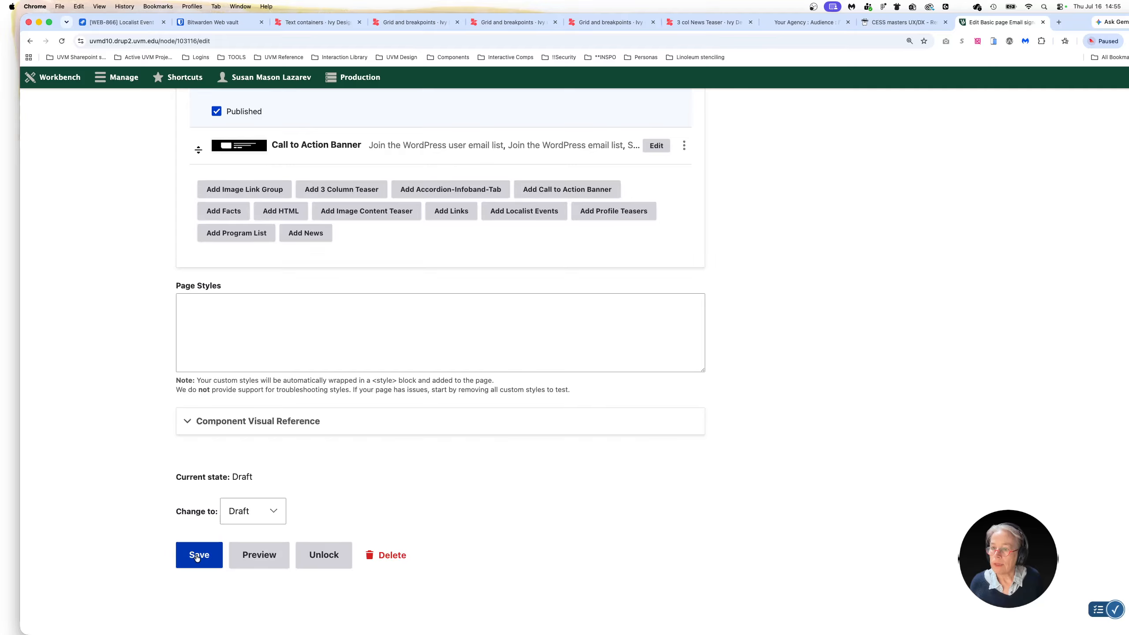
{"action": "left_click", "coordinate": [197, 559]}
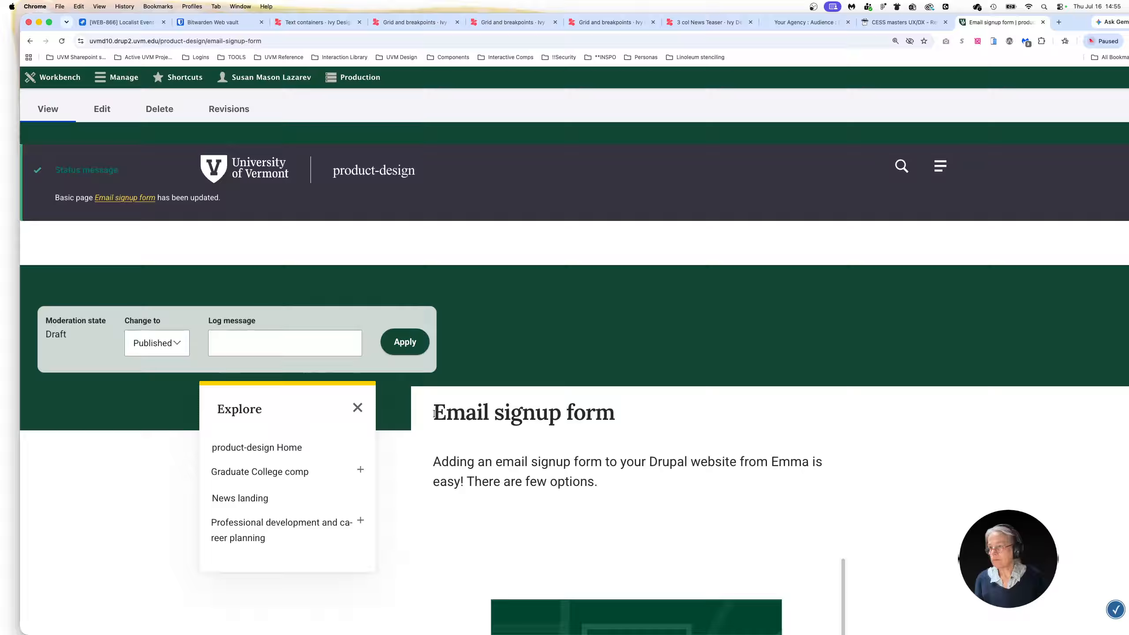
Examine how the embedded signup form displays on the saved page, from its header image down to its submit area
{"action": "scroll", "coordinate": [434, 413], "scroll_direction": "down", "scroll_amount": 8}
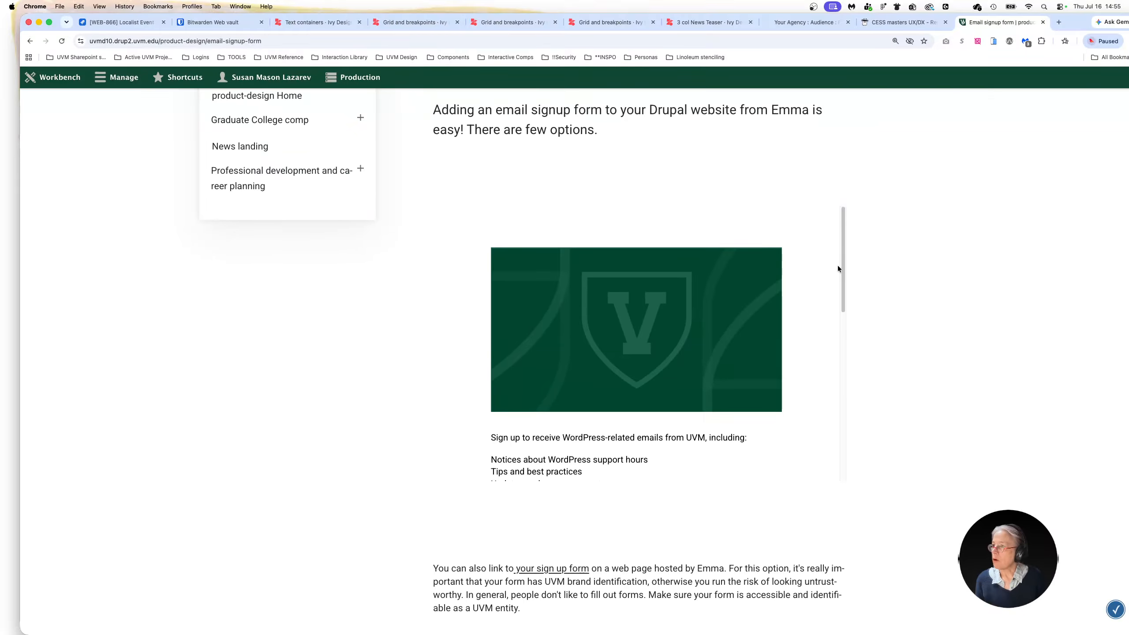
{"action": "left_click_drag", "start_coordinate": [842, 262], "coordinate": [856, 507]}
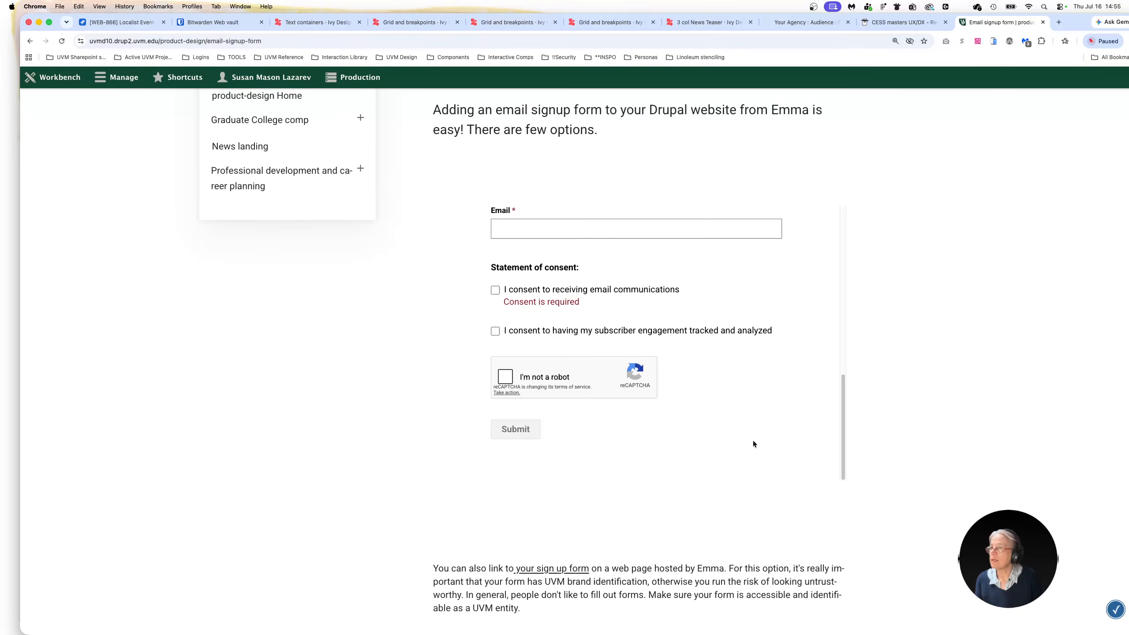
{"action": "scroll", "coordinate": [634, 428], "scroll_direction": "up", "scroll_amount": 10}
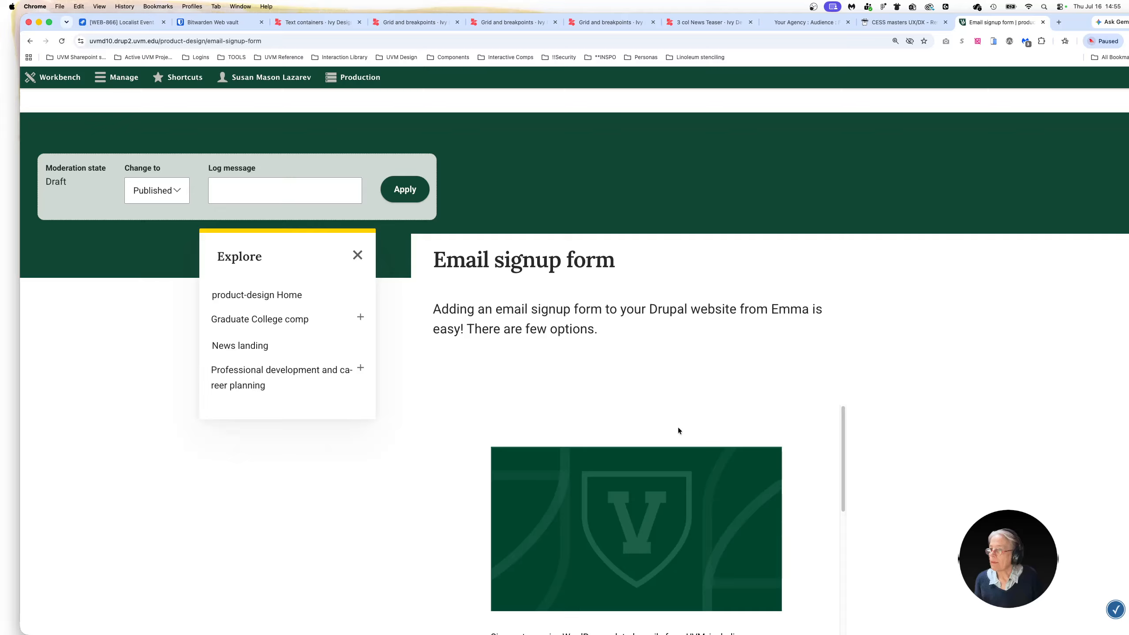
{"action": "scroll", "coordinate": [658, 350], "scroll_direction": "up", "scroll_amount": 5}
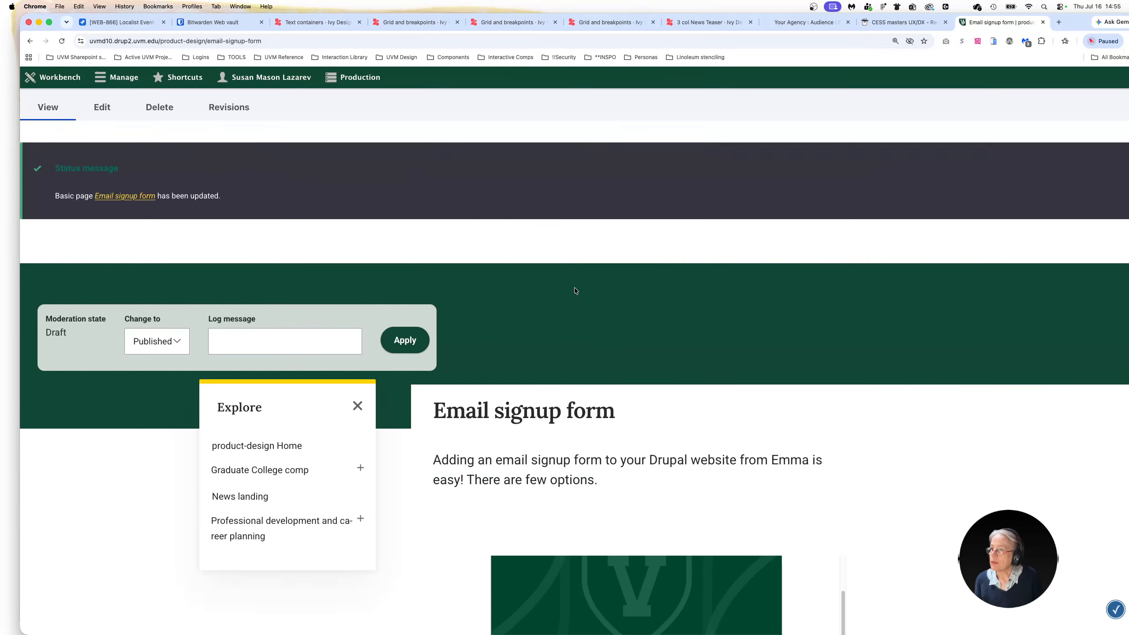
{"action": "scroll", "coordinate": [545, 380], "scroll_direction": "down", "scroll_amount": 8}
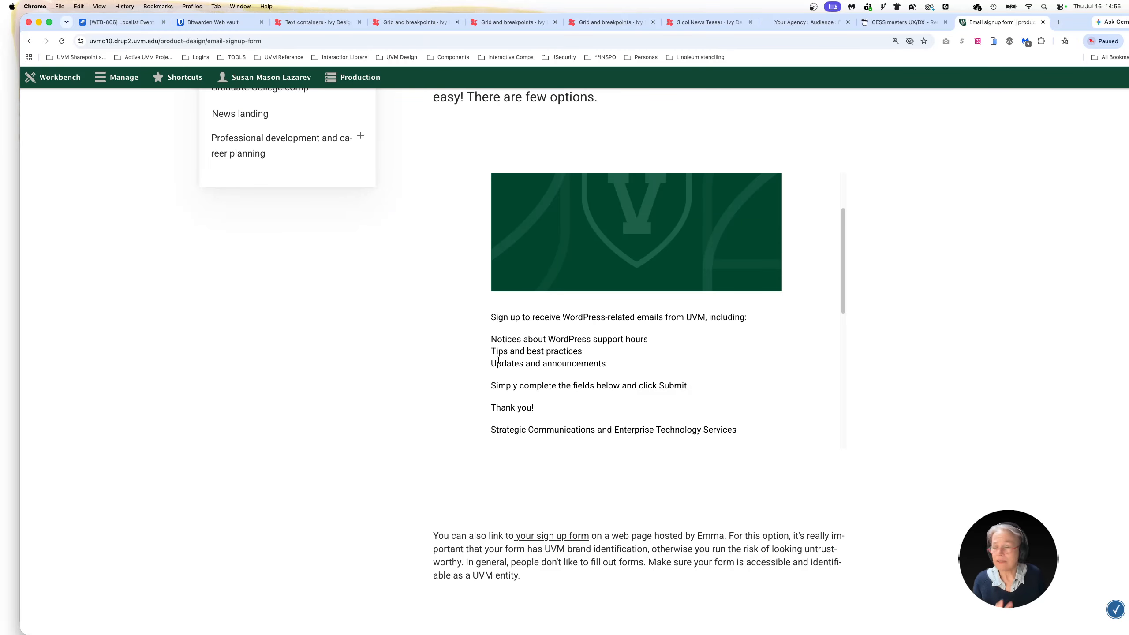
{"action": "scroll", "coordinate": [588, 411], "scroll_direction": "up", "scroll_amount": 6}
{"action": "scroll", "coordinate": [904, 355], "scroll_direction": "down", "scroll_amount": 4}
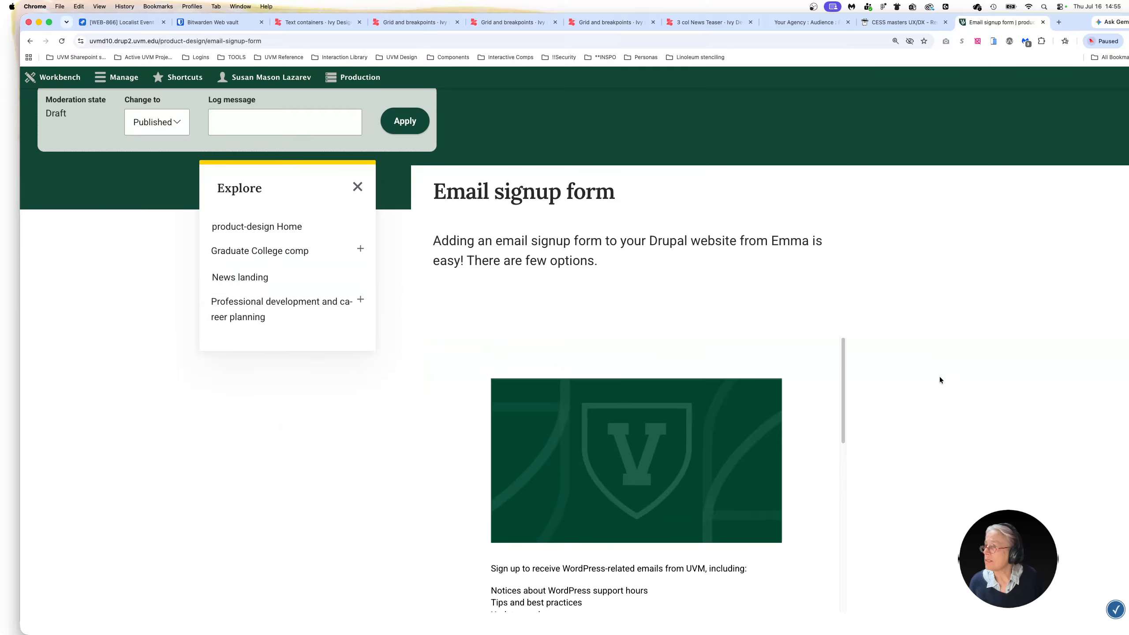
{"action": "scroll", "coordinate": [939, 376], "scroll_direction": "down", "scroll_amount": 3}
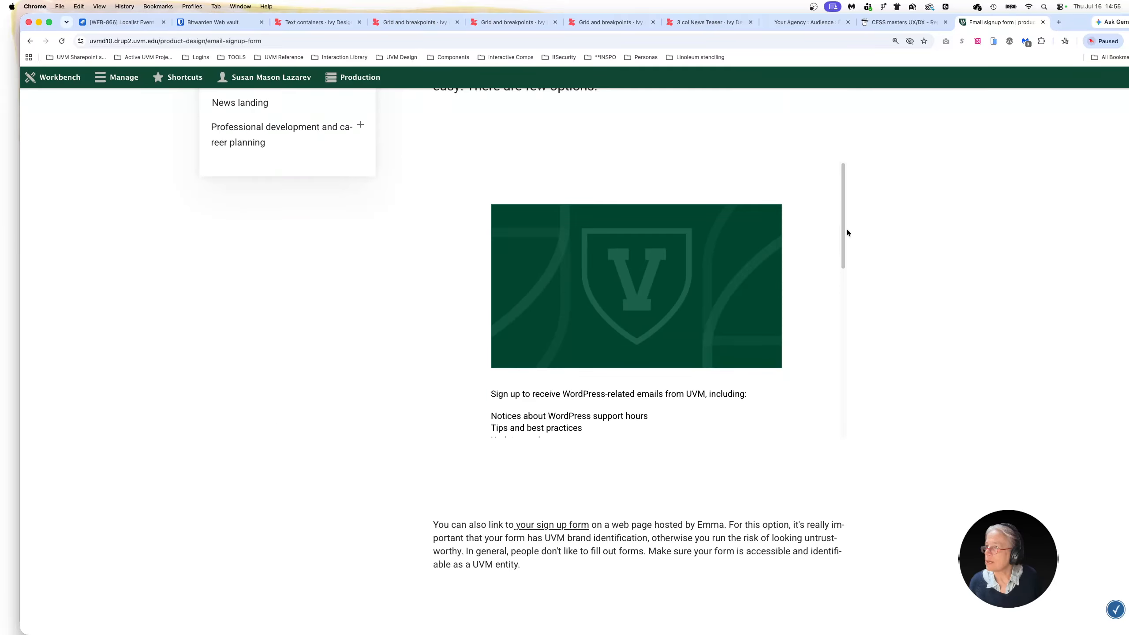
{"action": "left_click_drag", "start_coordinate": [845, 237], "coordinate": [847, 425]}
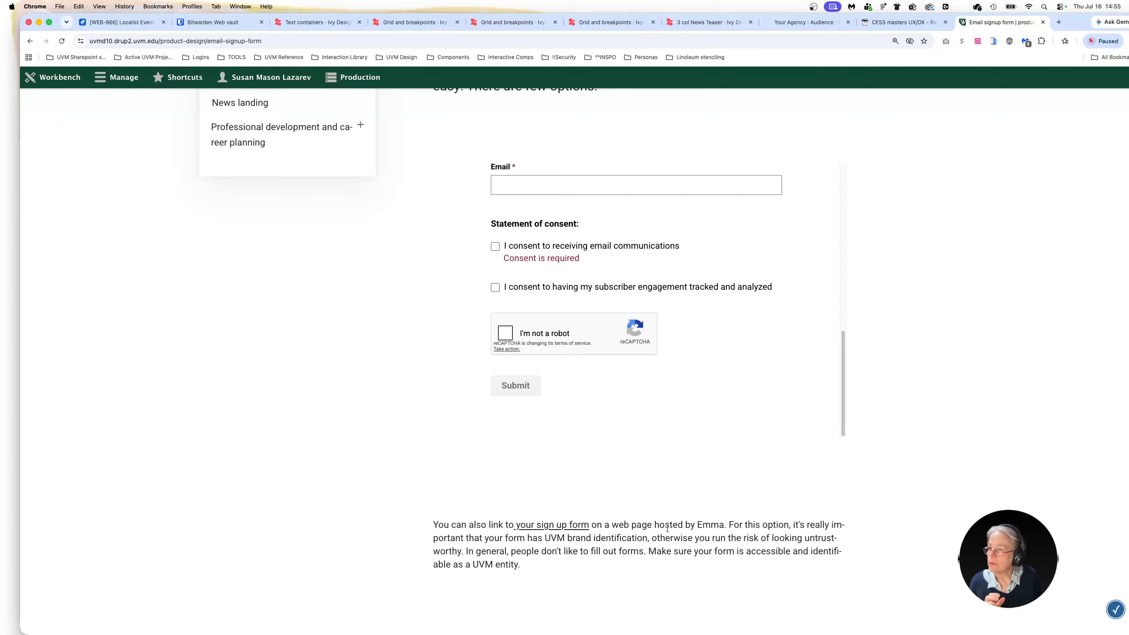
Open the "your sign up form" link in a new tab and check the Emma-hosted form for UVM branding
{"action": "scroll", "coordinate": [517, 529], "scroll_direction": "down", "scroll_amount": 5}
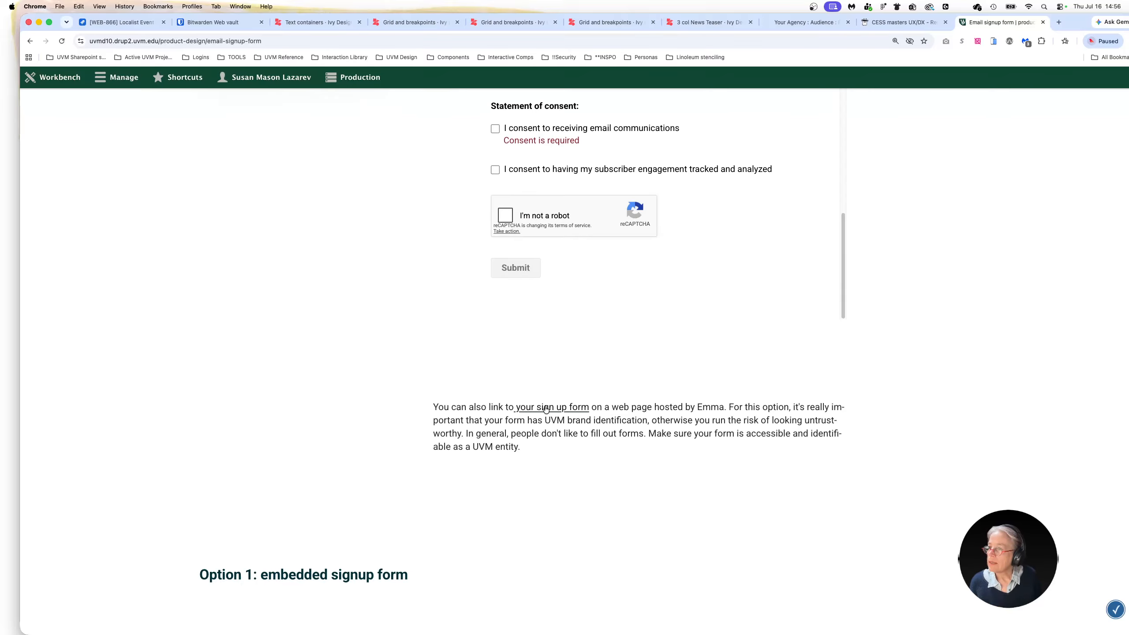
{"action": "right_click", "coordinate": [549, 408]}
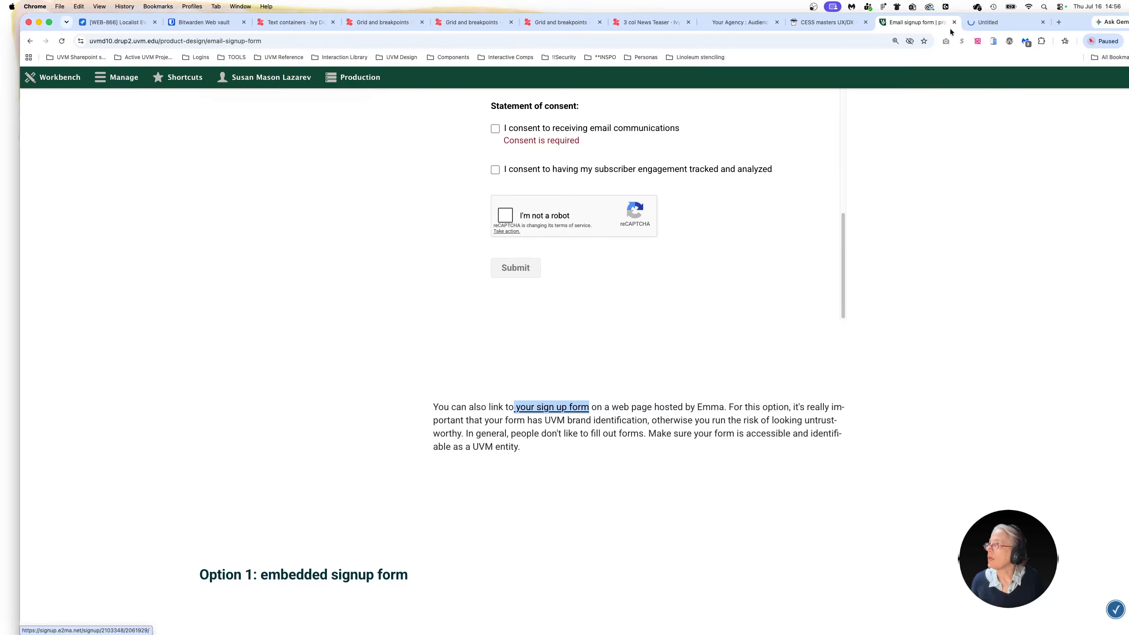
{"action": "left_click", "coordinate": [985, 23]}
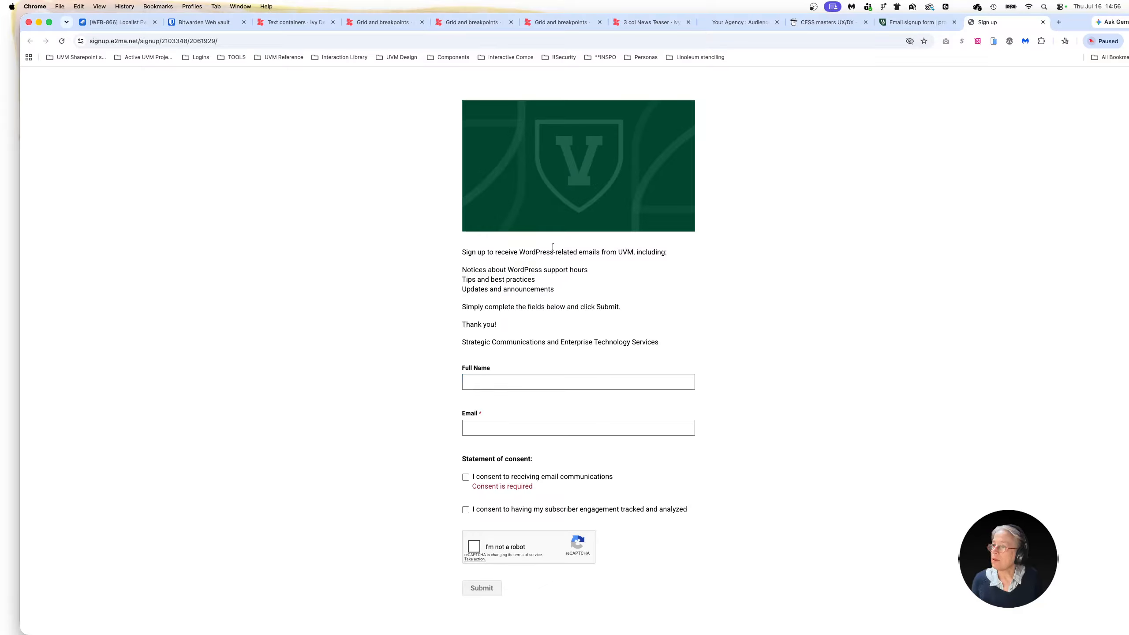
{"action": "left_click_drag", "start_coordinate": [617, 250], "coordinate": [636, 252]}
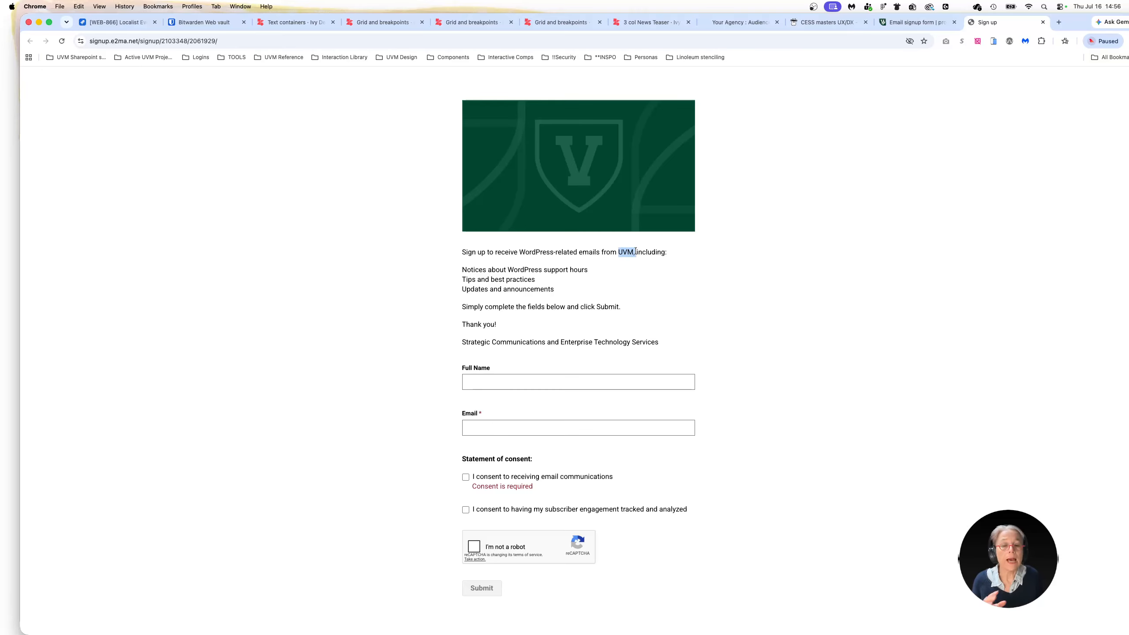
Return to the Drupal page and review the infobands' embedded form and the "Option 2: Link to an Emma hosted form" section
{"action": "left_click", "coordinate": [901, 25]}
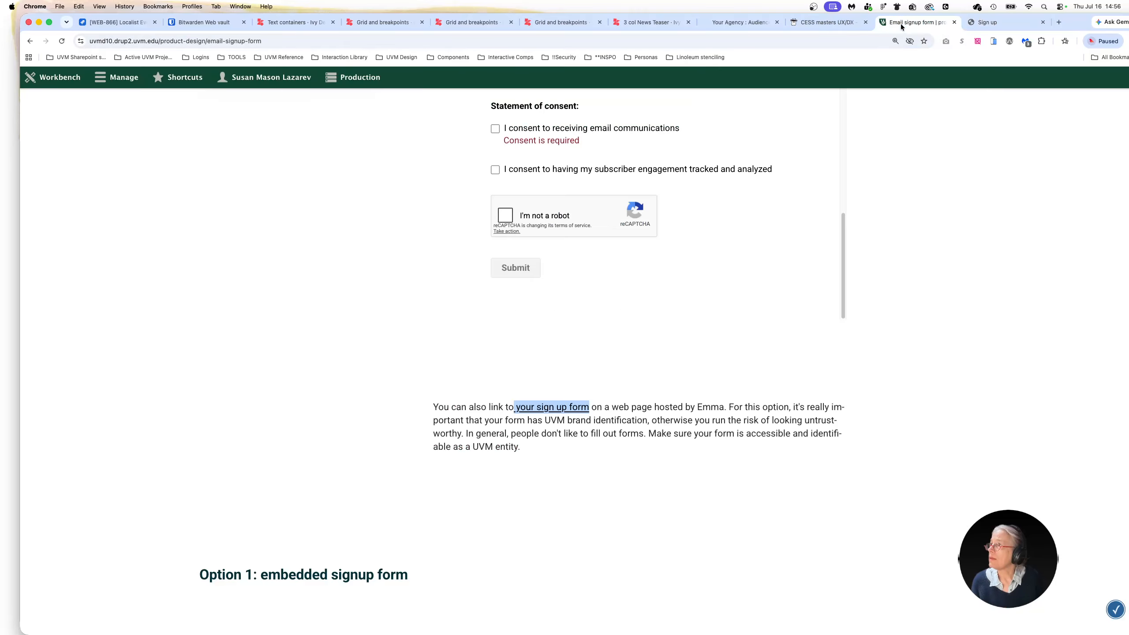
{"action": "scroll", "coordinate": [521, 372], "scroll_direction": "down", "scroll_amount": 10}
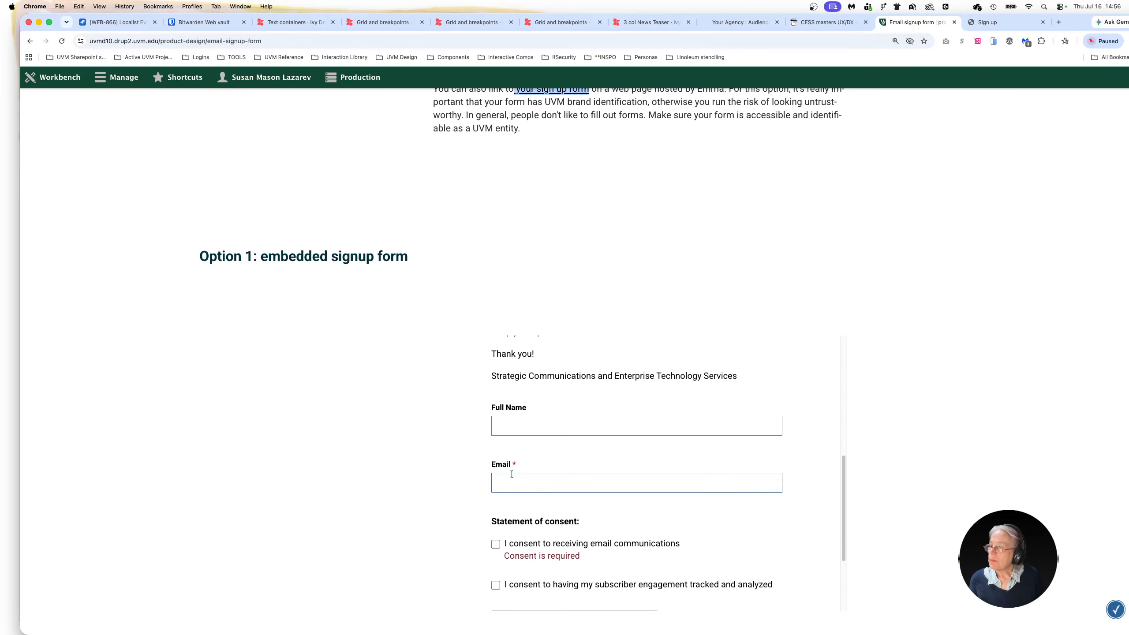
{"action": "scroll", "coordinate": [517, 478], "scroll_direction": "up", "scroll_amount": 5}
{"action": "scroll", "coordinate": [335, 391], "scroll_direction": "down", "scroll_amount": 5}
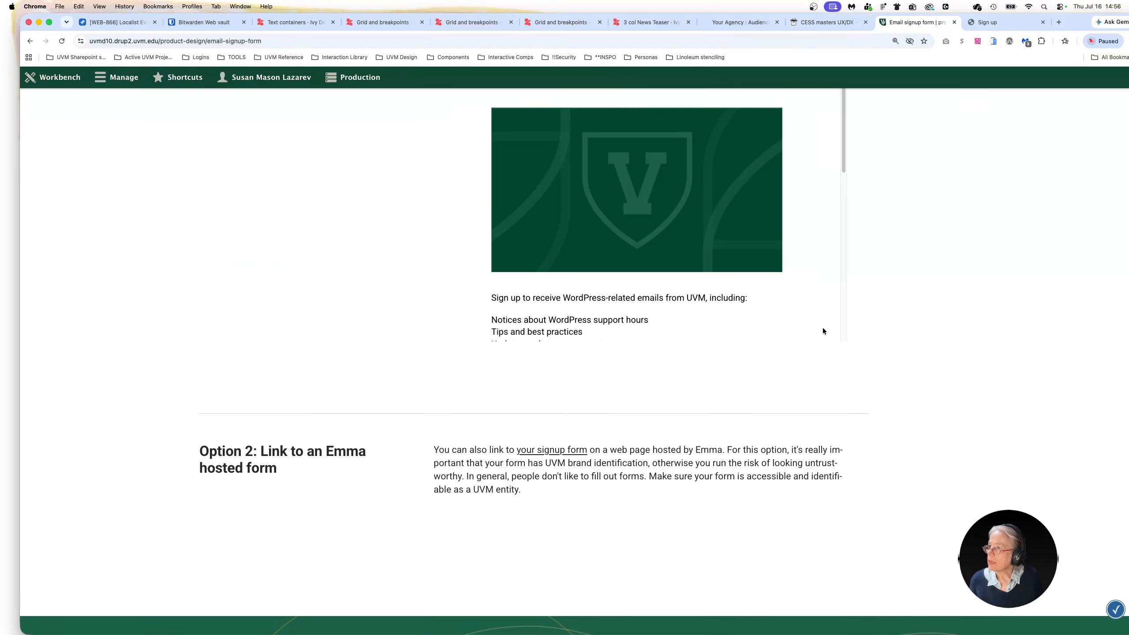
{"action": "scroll", "coordinate": [635, 509], "scroll_direction": "down", "scroll_amount": 3}
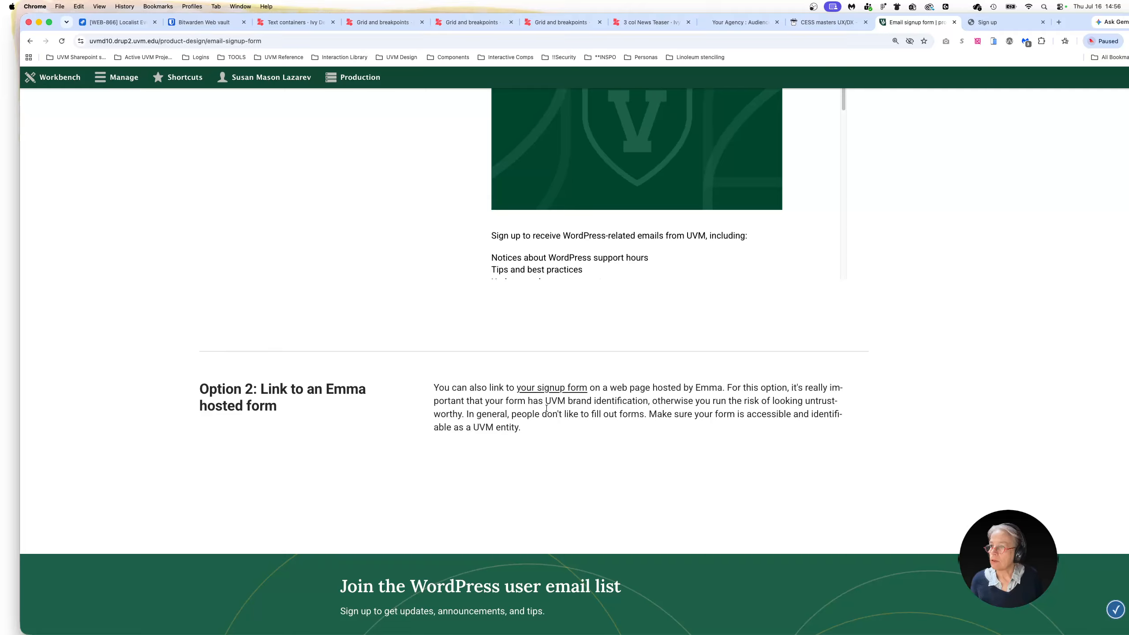
Review the heading and supporting text of the "Join the WordPress user email list" call to action banner
{"action": "scroll", "coordinate": [536, 482], "scroll_direction": "down", "scroll_amount": 5}
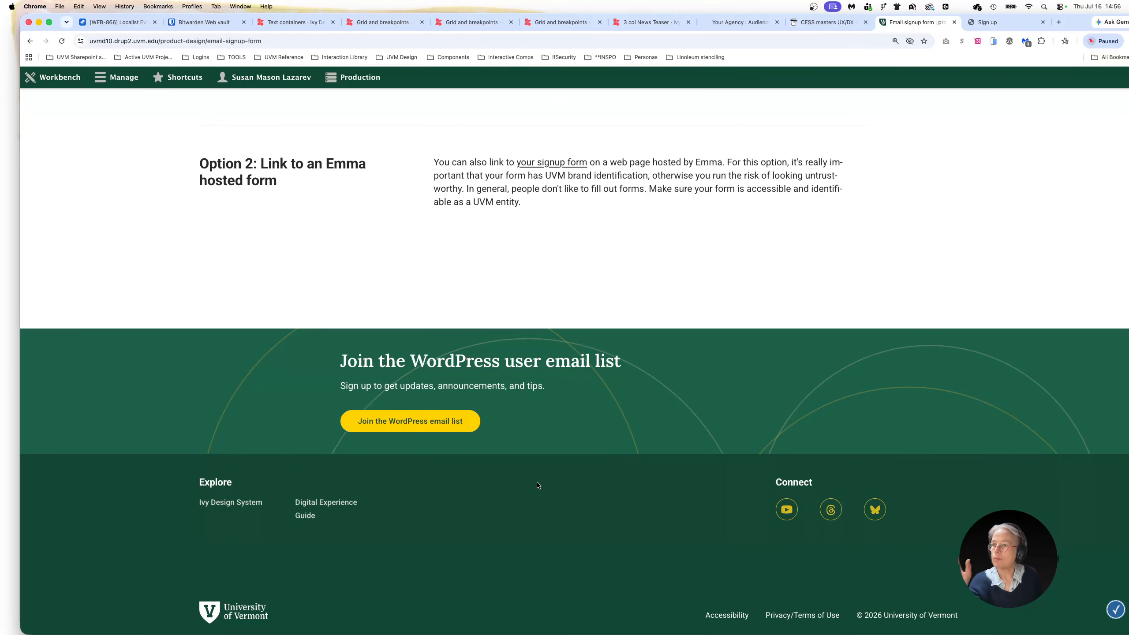
{"action": "scroll", "coordinate": [531, 478], "scroll_direction": "down", "scroll_amount": 1}
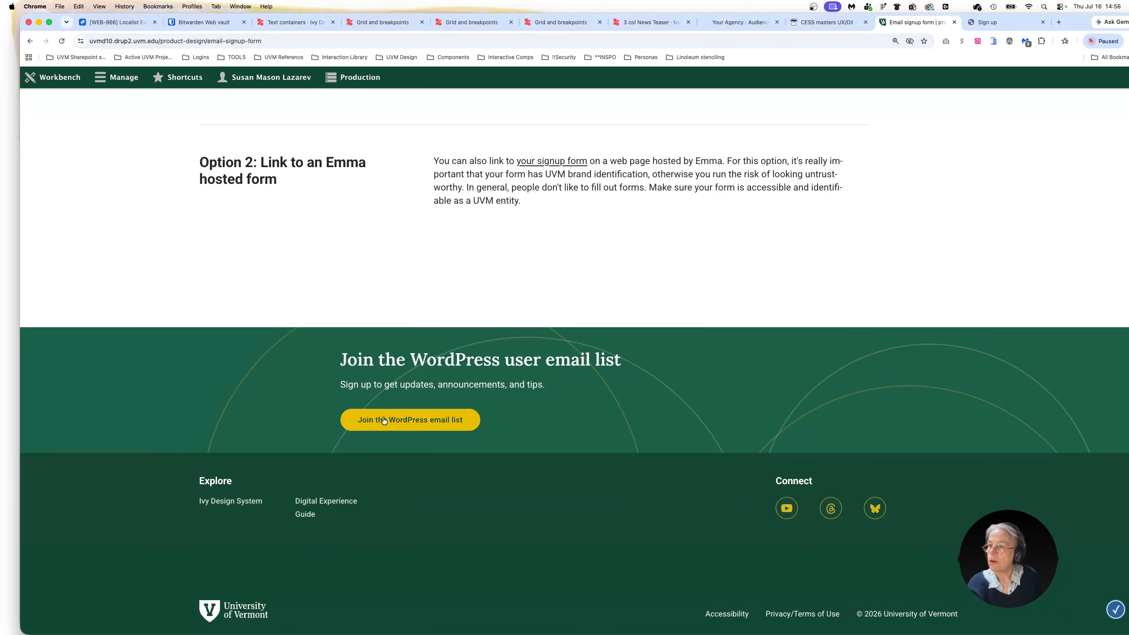
{"action": "left_click_drag", "start_coordinate": [379, 361], "coordinate": [552, 360]}
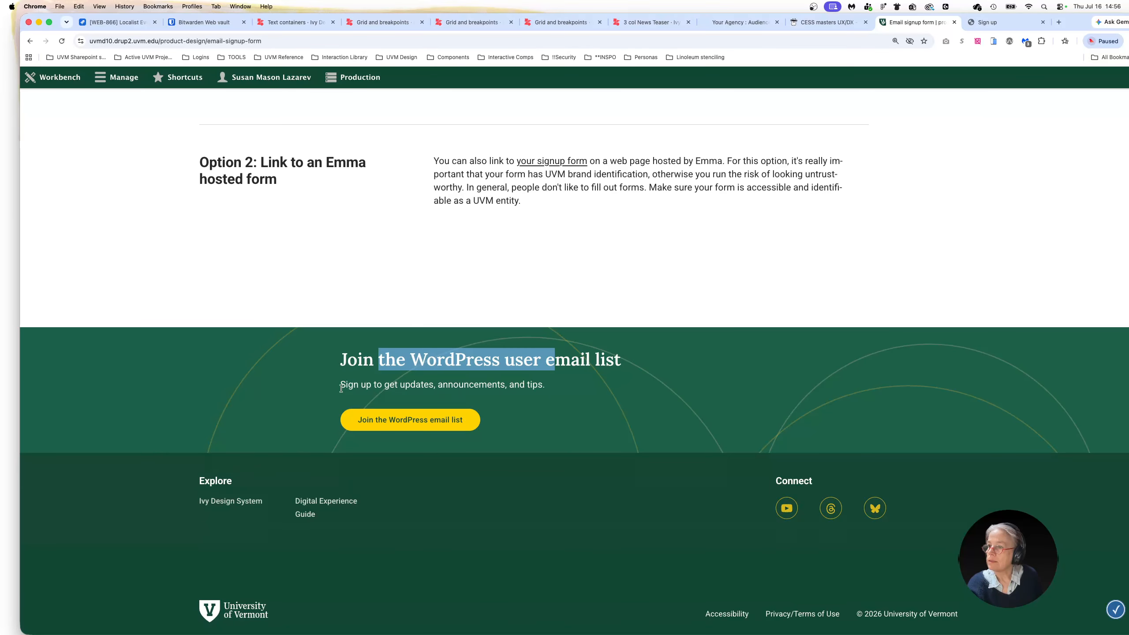
{"action": "left_click_drag", "start_coordinate": [349, 385], "coordinate": [546, 386]}
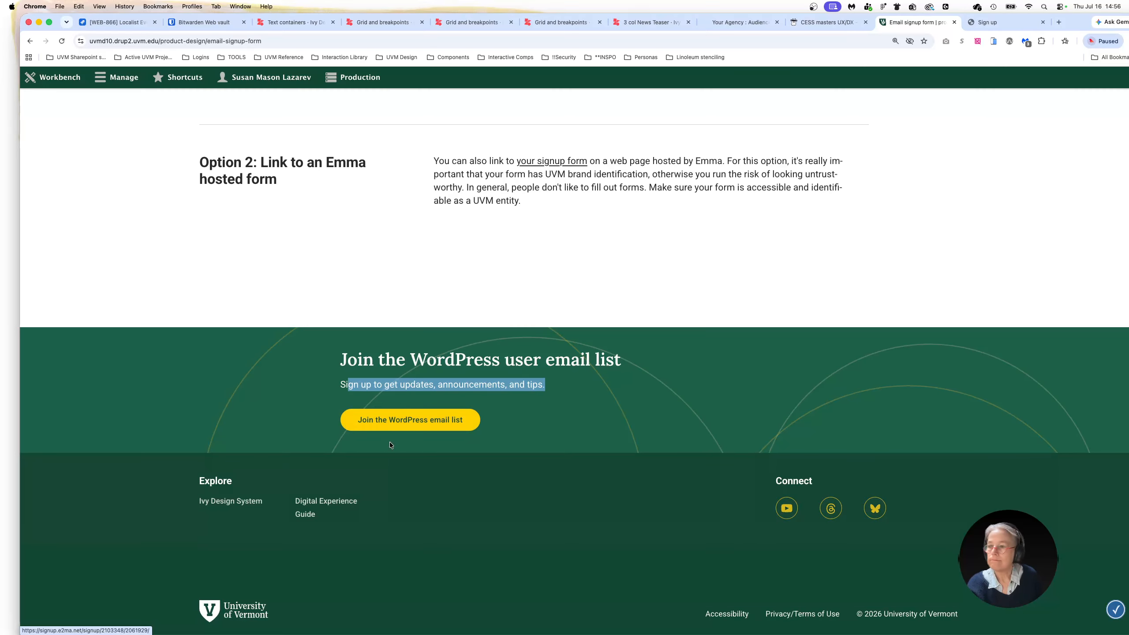
Open the "Join the WordPress email list" button's link in a new tab and compare it with the signup form opened earlier
{"action": "right_click", "coordinate": [401, 425]}
{"action": "left_click", "coordinate": [877, 159]}
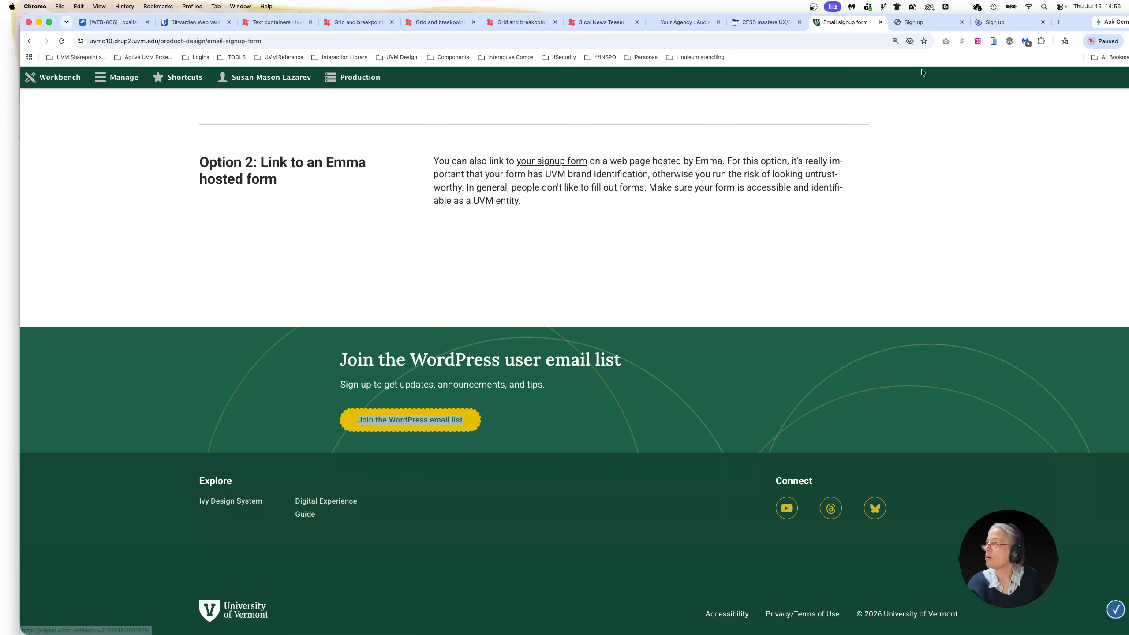
{"action": "left_click", "coordinate": [993, 26]}
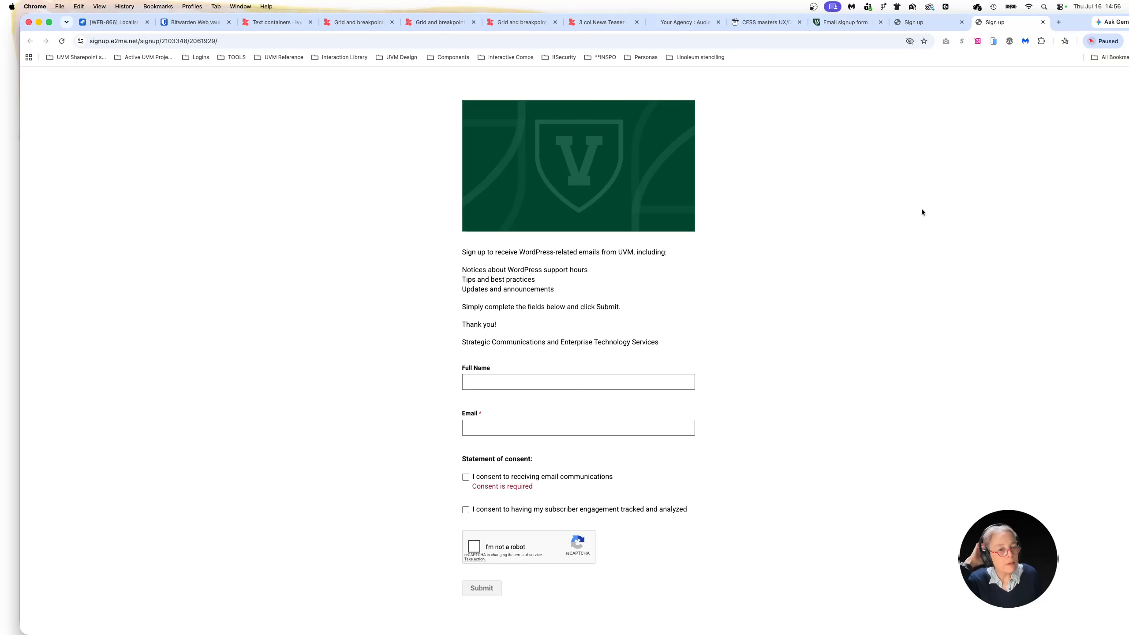
{"action": "left_click", "coordinate": [923, 22]}
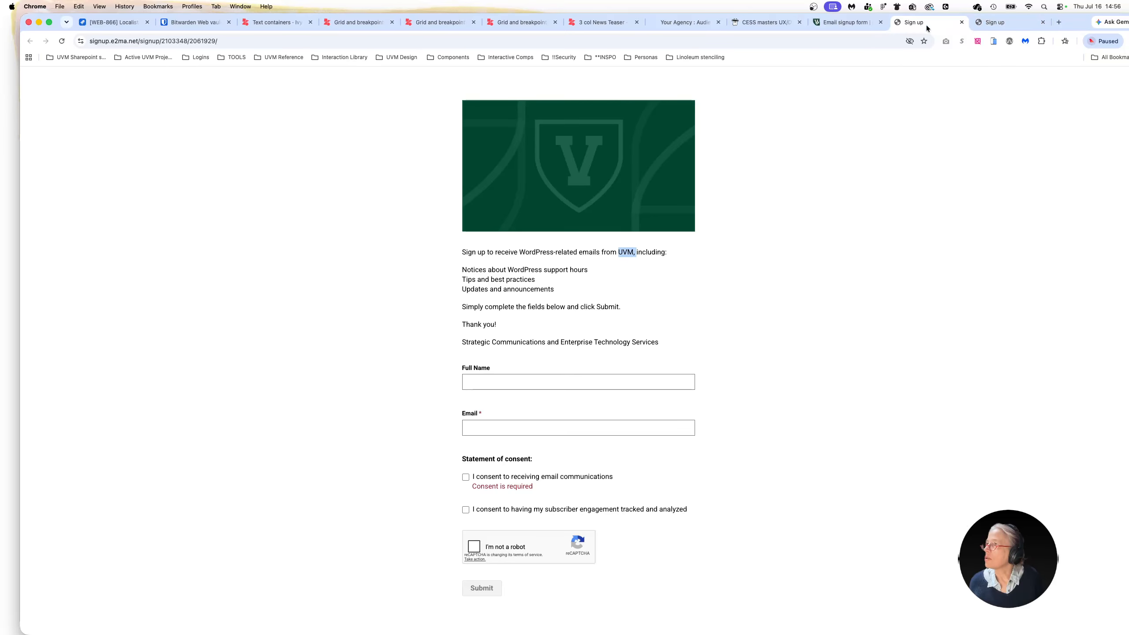
Return to the Email signup form page, open it for editing and show the HTML source of the "Option 1: Embedded signup form" block
{"action": "key", "text": "ctrl+shift+Tab"}
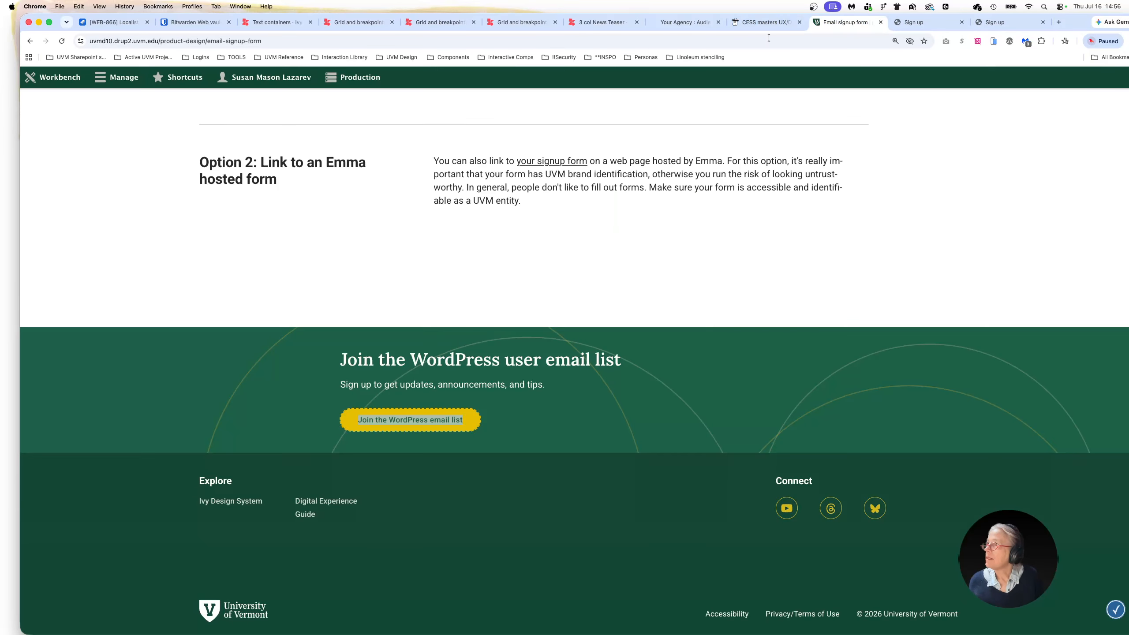
{"action": "scroll", "coordinate": [157, 172], "scroll_direction": "up", "scroll_amount": 20}
{"action": "left_click", "coordinate": [103, 109]}
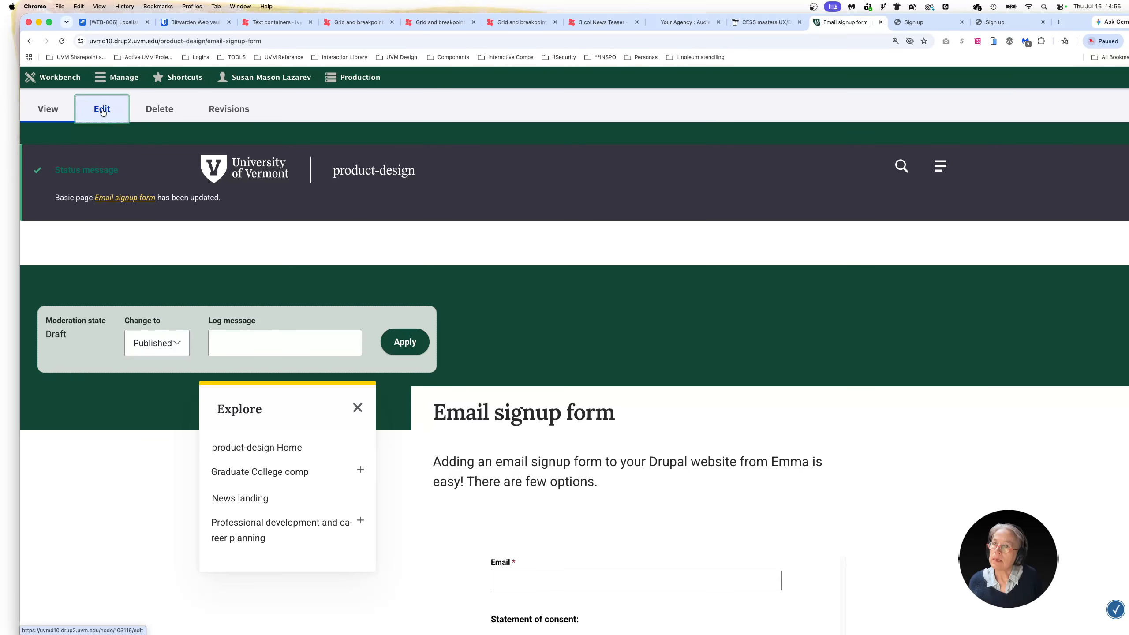
{"action": "scroll", "coordinate": [689, 534], "scroll_direction": "down", "scroll_amount": 5}
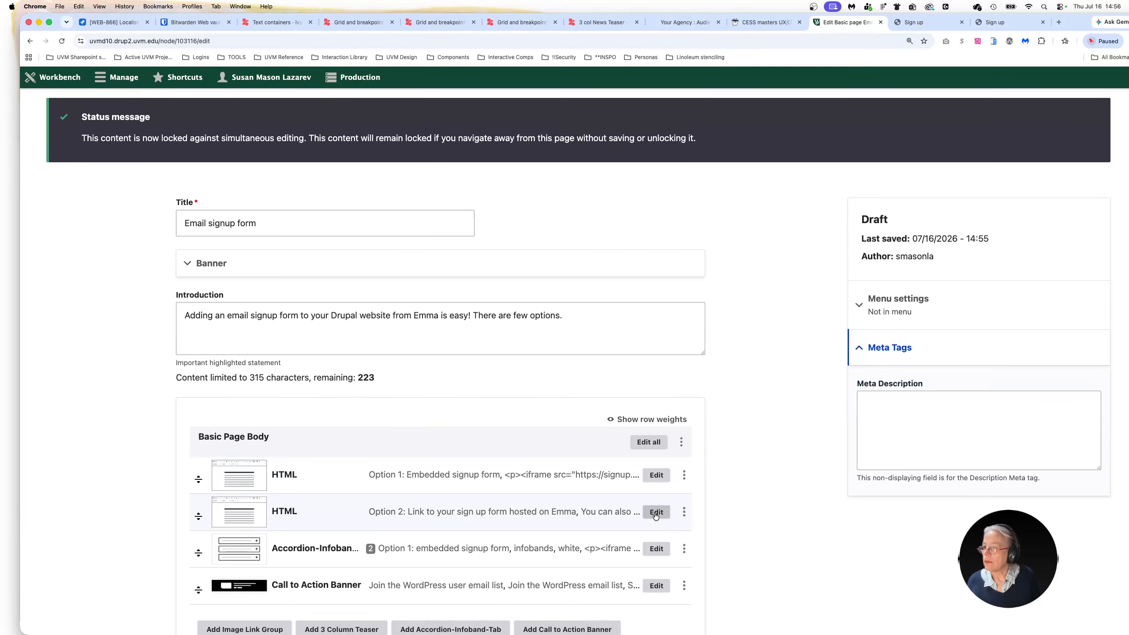
{"action": "left_click", "coordinate": [655, 475]}
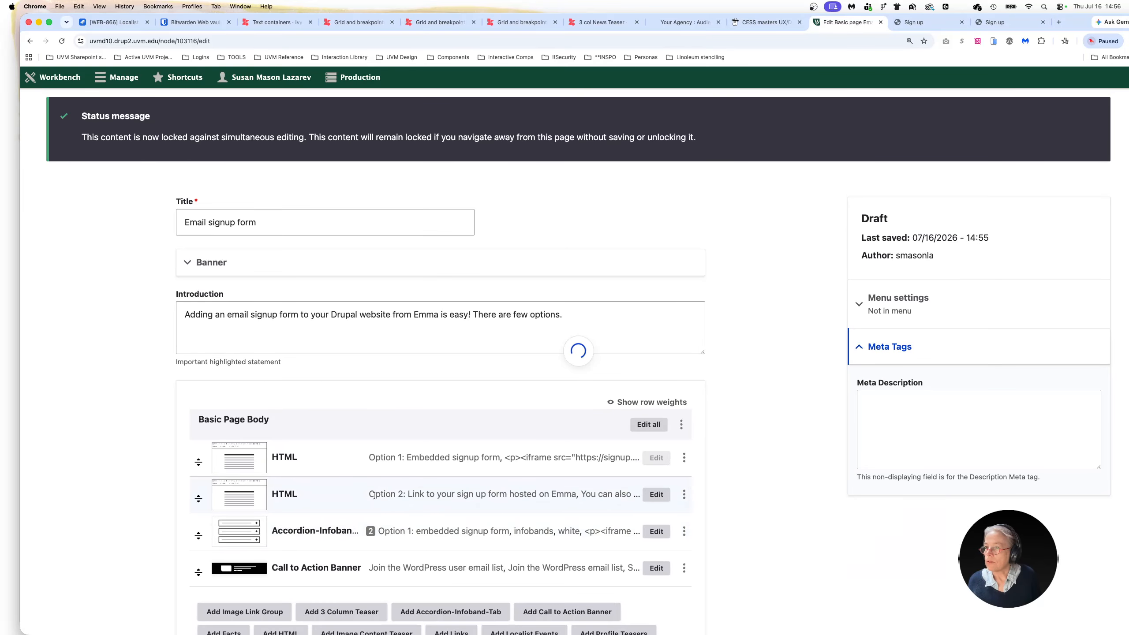
{"action": "scroll", "coordinate": [293, 465], "scroll_direction": "down", "scroll_amount": 5}
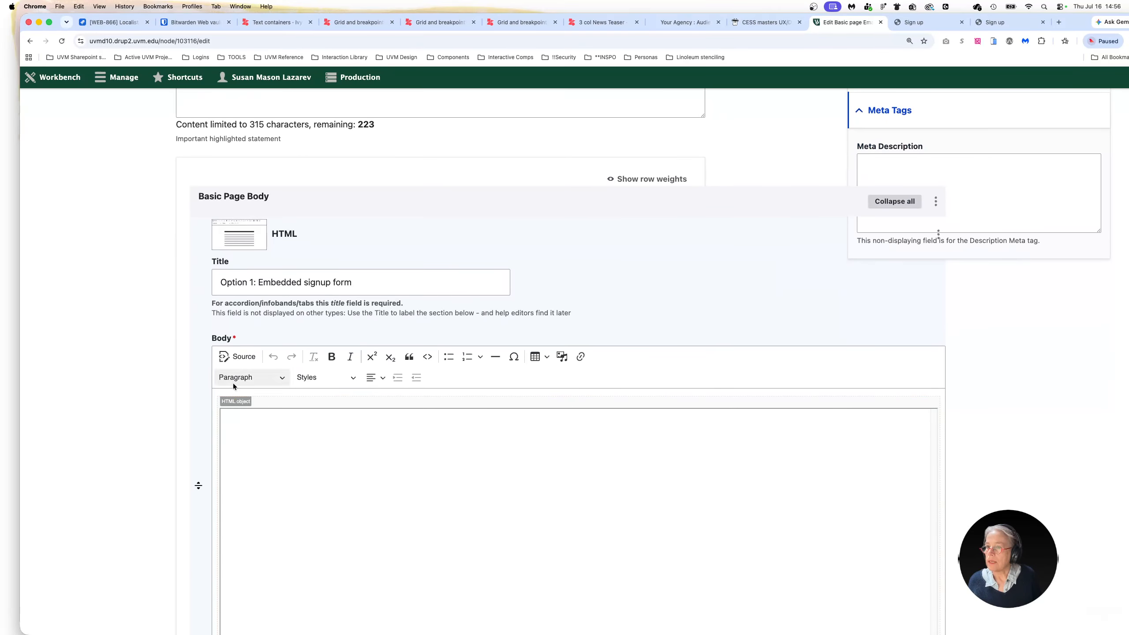
{"action": "left_click", "coordinate": [238, 401]}
{"action": "left_click", "coordinate": [239, 358]}
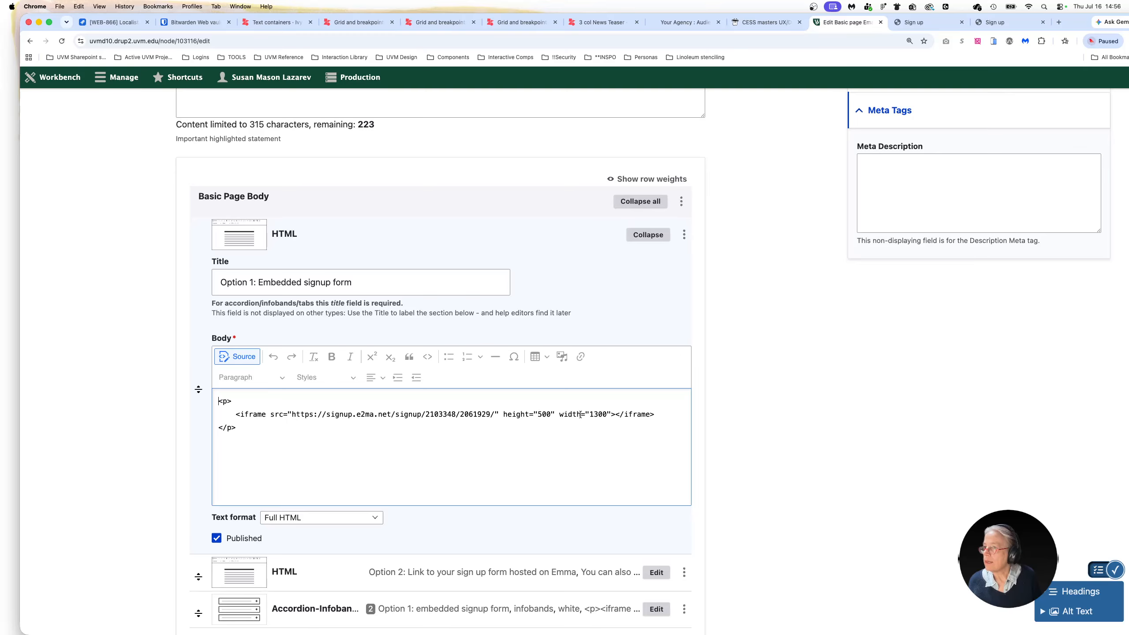
Set the embedded form's iframe width to 500 and its height to 1300 in the Option 1 HTML source
{"action": "left_click_drag", "start_coordinate": [590, 414], "coordinate": [600, 415]}
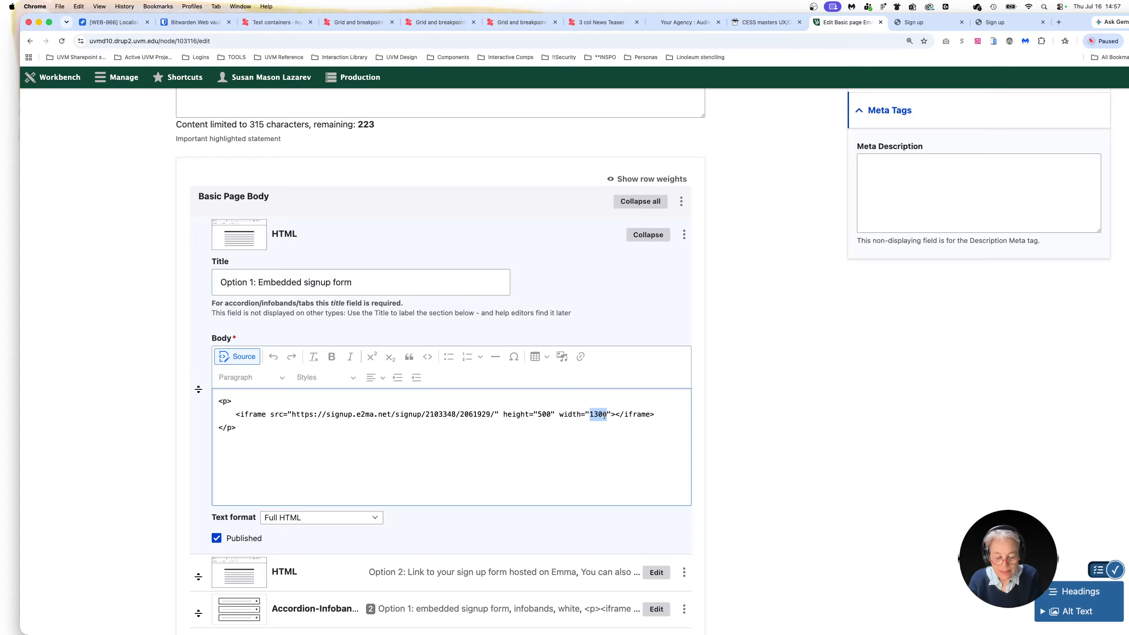
{"action": "type", "text": "50"}
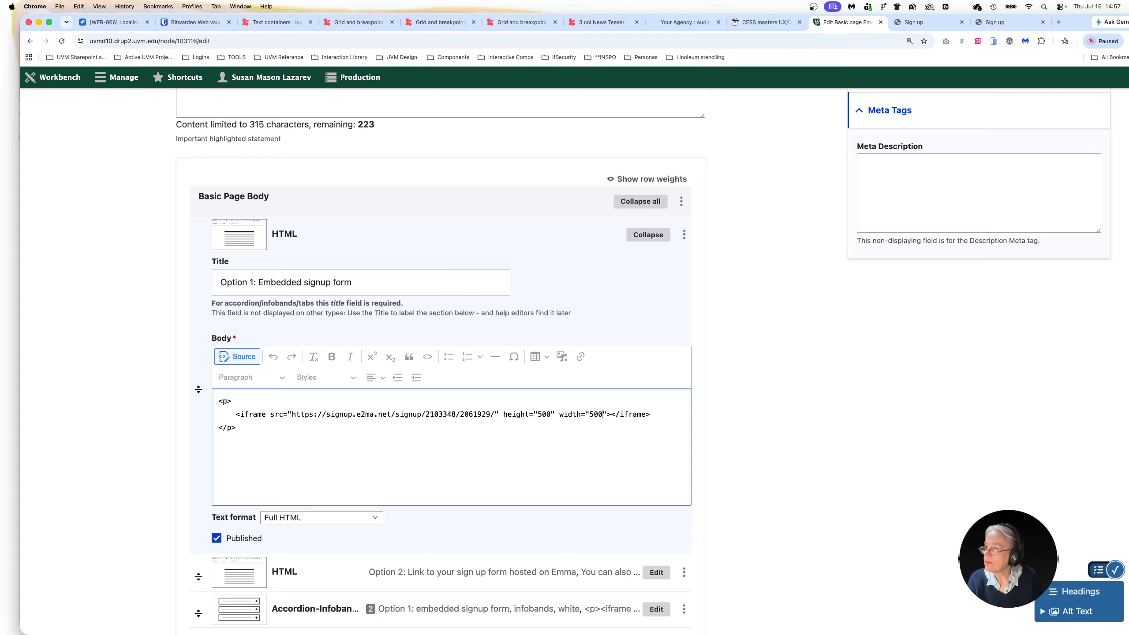
{"action": "left_click_drag", "start_coordinate": [537, 414], "coordinate": [549, 416]}
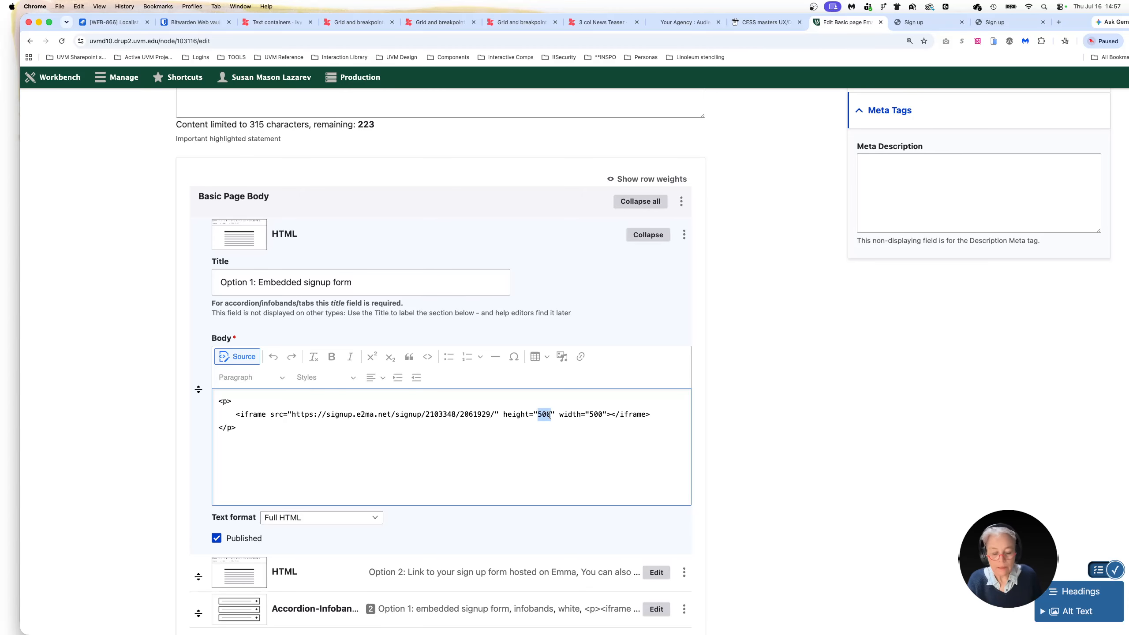
{"action": "type", "text": "14"}
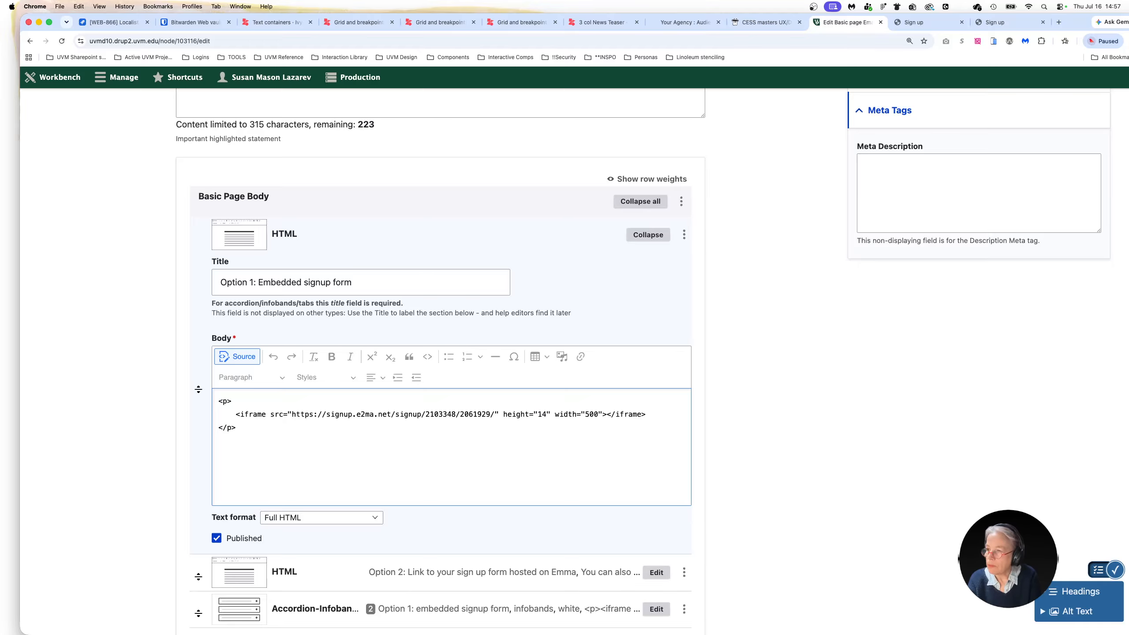
{"action": "key", "text": "BackSpace"}
{"action": "type", "text": "300"}
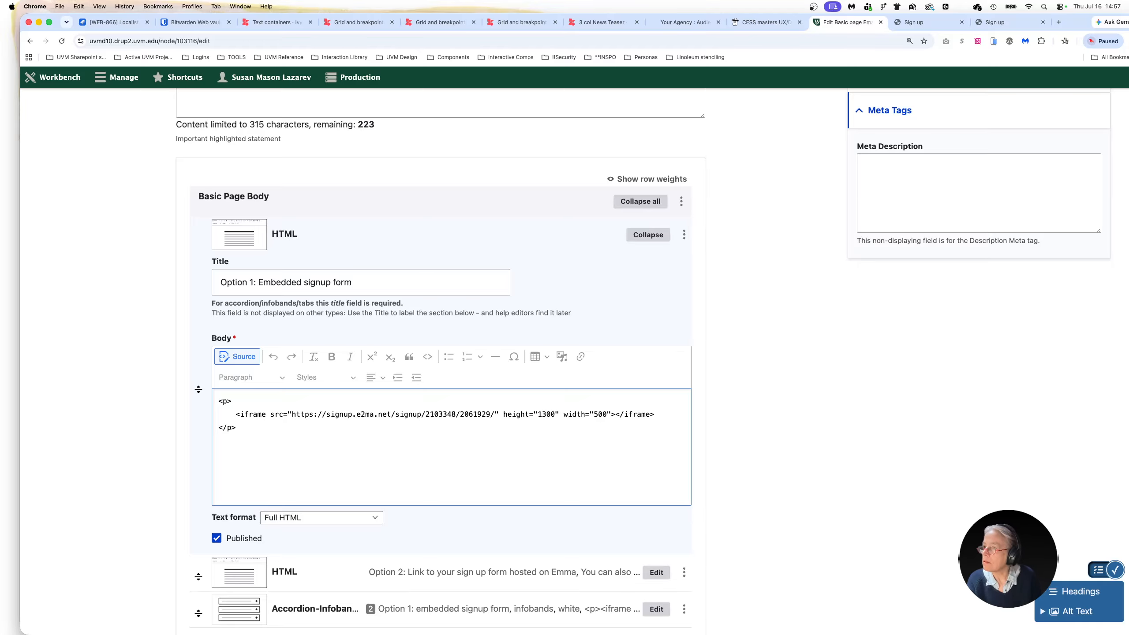
Copy the corrected iframe code and replace the source of the first HTML item in the infobands component with it
{"action": "key", "text": "super+a"}
{"action": "key", "text": "cmd+c"}
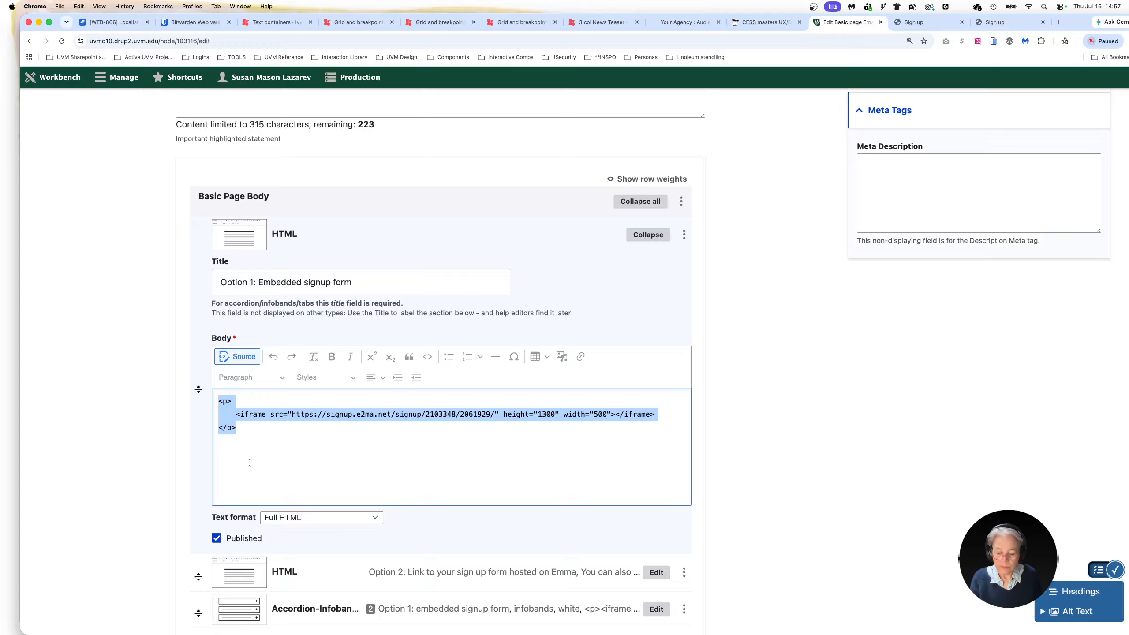
{"action": "scroll", "coordinate": [441, 593], "scroll_direction": "down", "scroll_amount": 10}
{"action": "scroll", "coordinate": [543, 242], "scroll_direction": "up", "scroll_amount": 4}
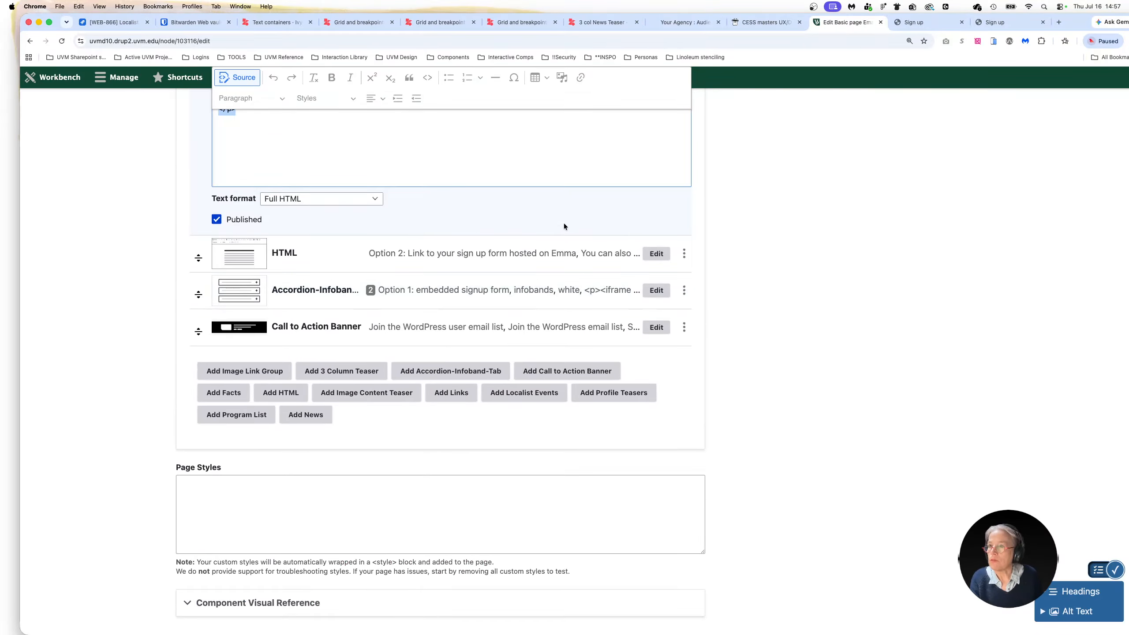
{"action": "left_click", "coordinate": [656, 291]}
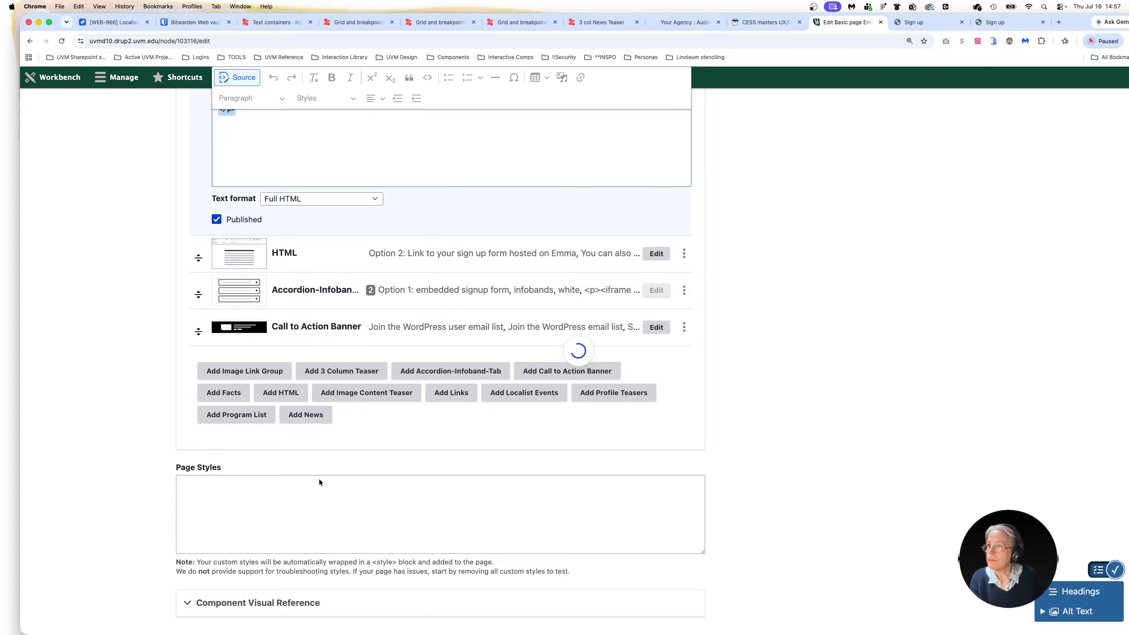
{"action": "left_click", "coordinate": [260, 286]}
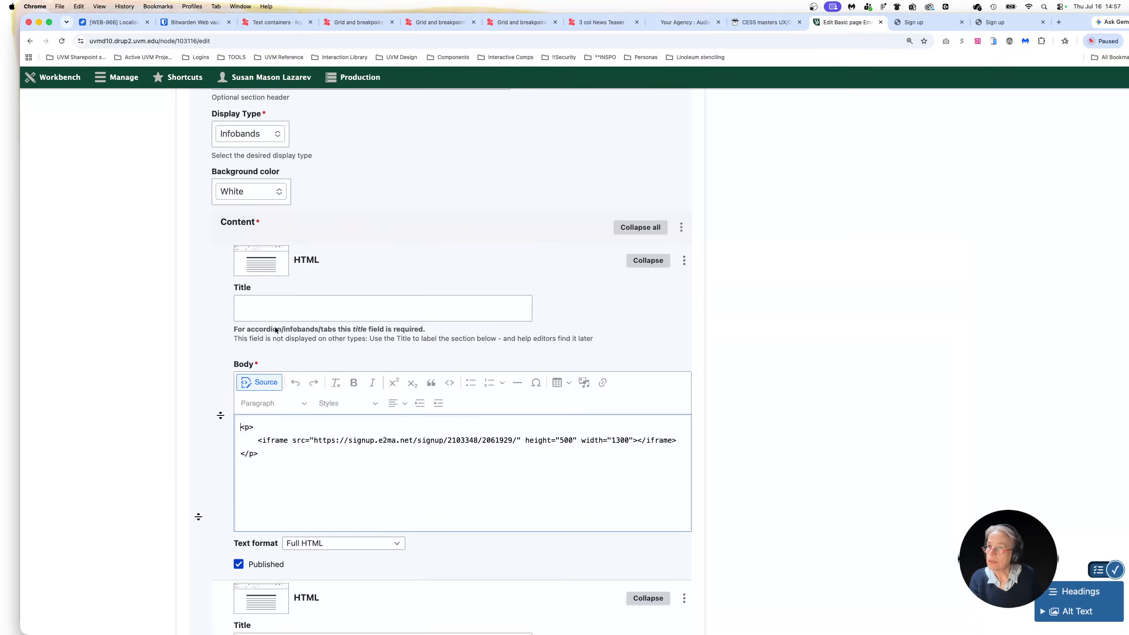
{"action": "key", "text": "cmd+a"}
{"action": "key", "text": "cmd+v"}
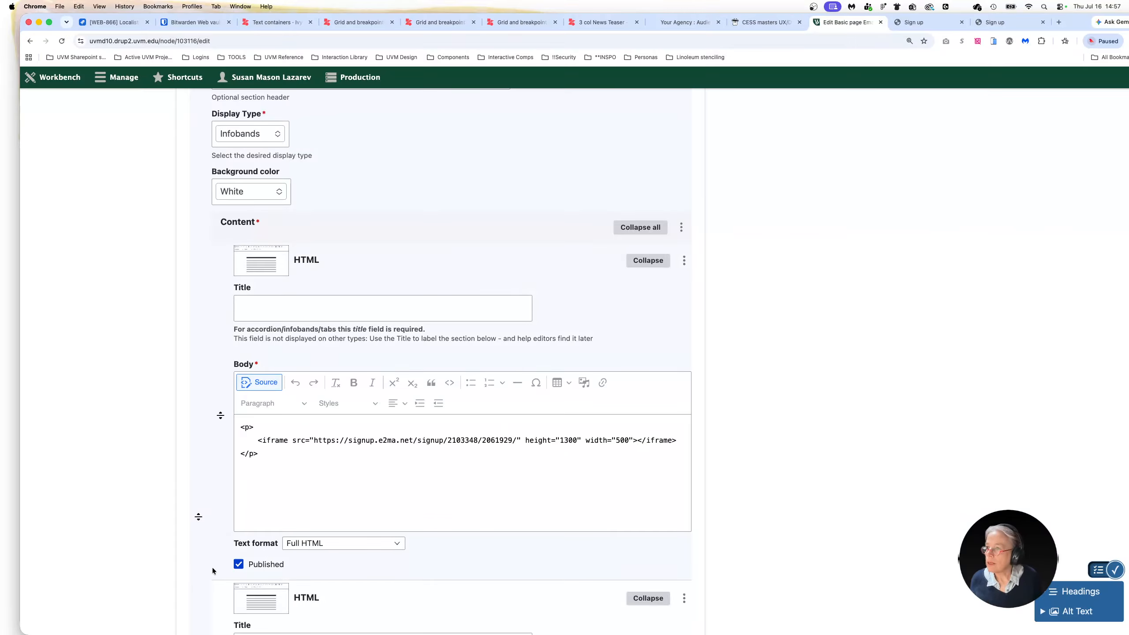
Save the page with its corrected iframe dimensions as a draft
{"action": "scroll", "coordinate": [212, 569], "scroll_direction": "down", "scroll_amount": 15}
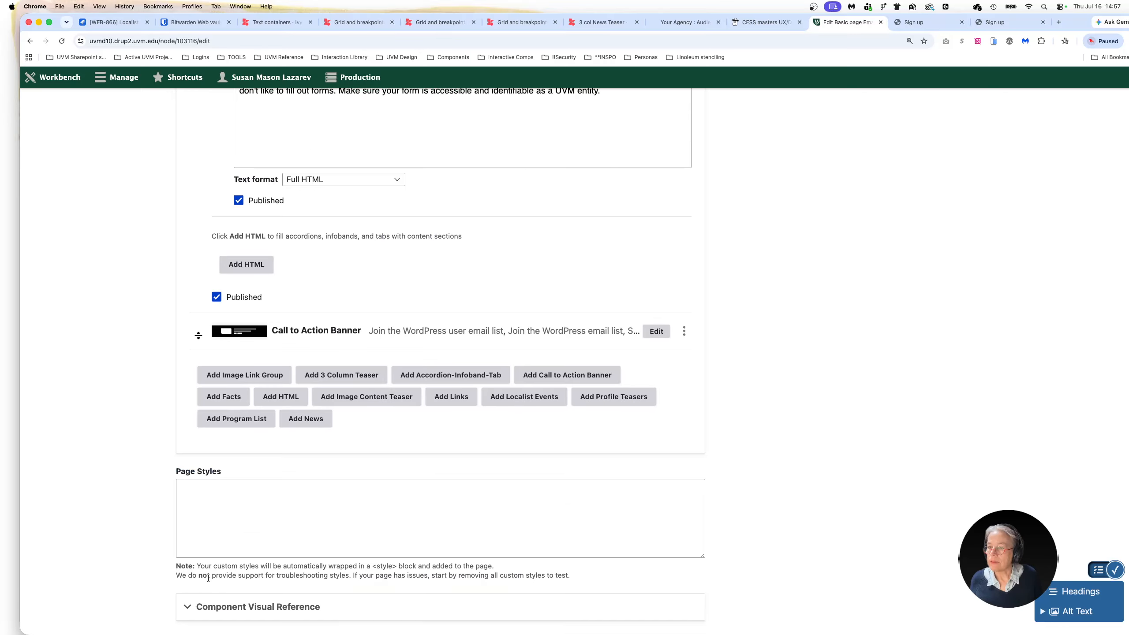
{"action": "scroll", "coordinate": [204, 576], "scroll_direction": "down", "scroll_amount": 2}
{"action": "left_click", "coordinate": [203, 566]}
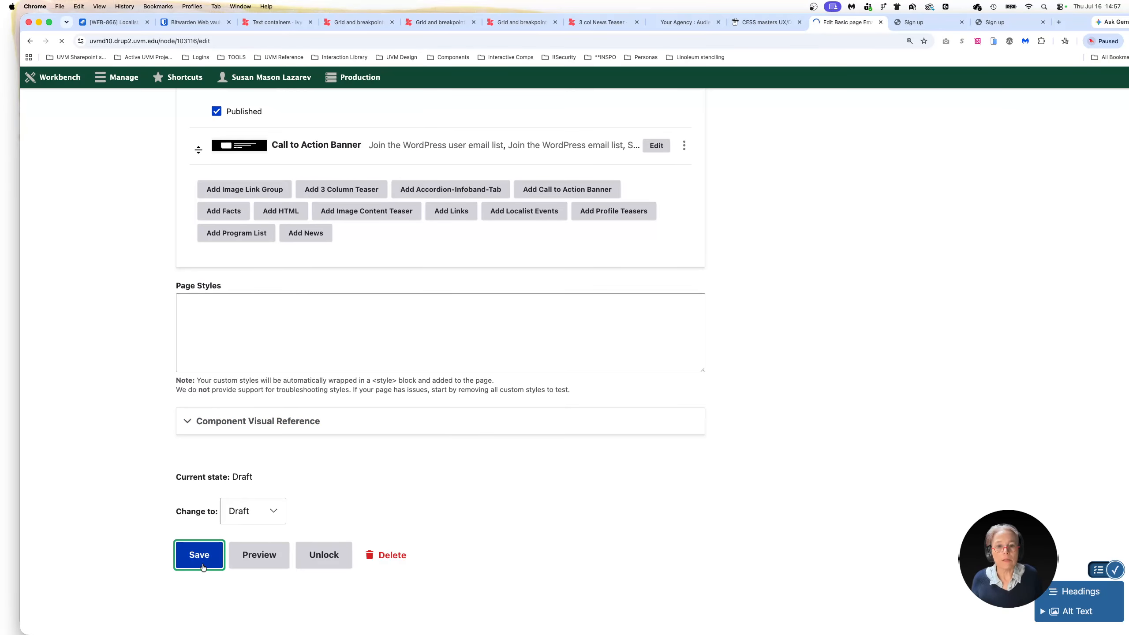
Examine both embedded signup forms on the saved page, checking whether each shows from its header image down to its submit button
{"action": "scroll", "coordinate": [601, 479], "scroll_direction": "down", "scroll_amount": 5}
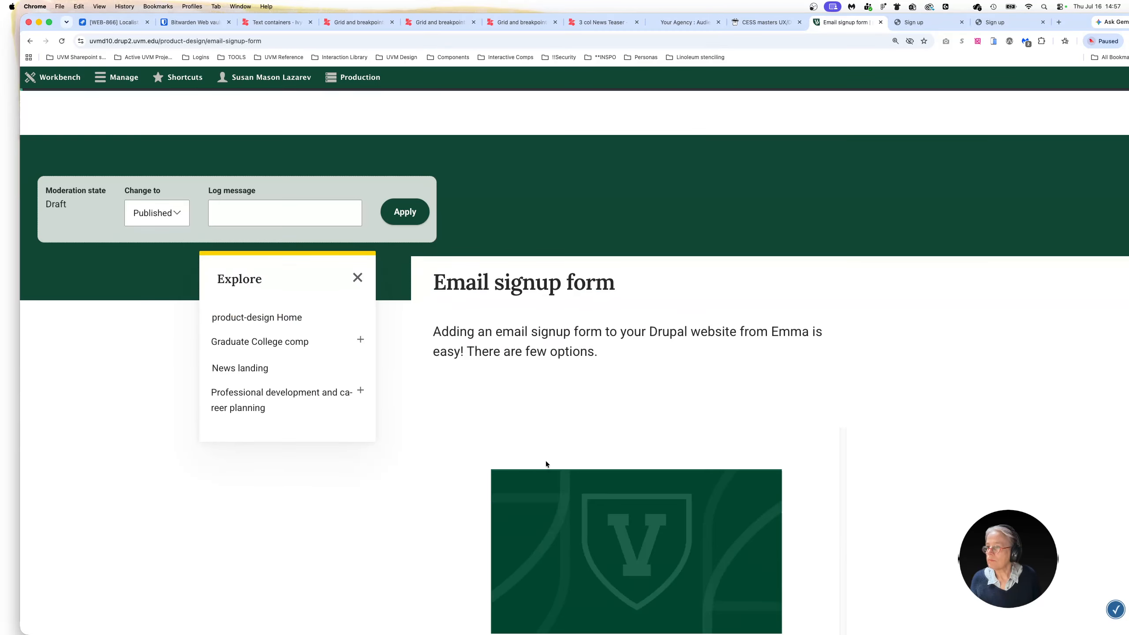
{"action": "scroll", "coordinate": [432, 433], "scroll_direction": "down", "scroll_amount": 12}
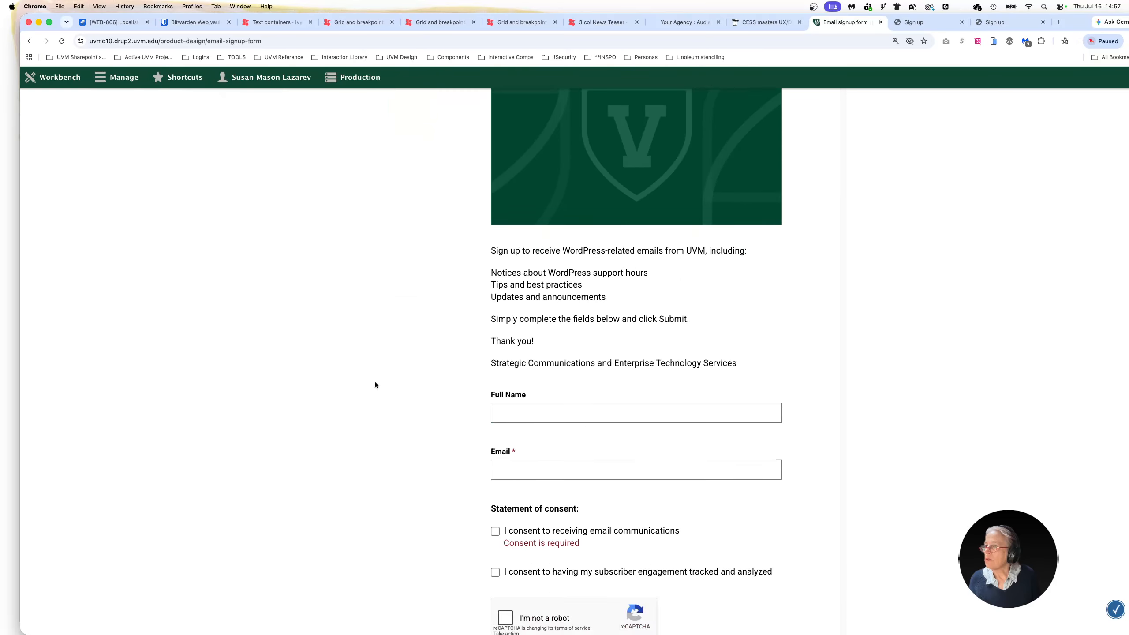
{"action": "scroll", "coordinate": [401, 396], "scroll_direction": "down", "scroll_amount": 4}
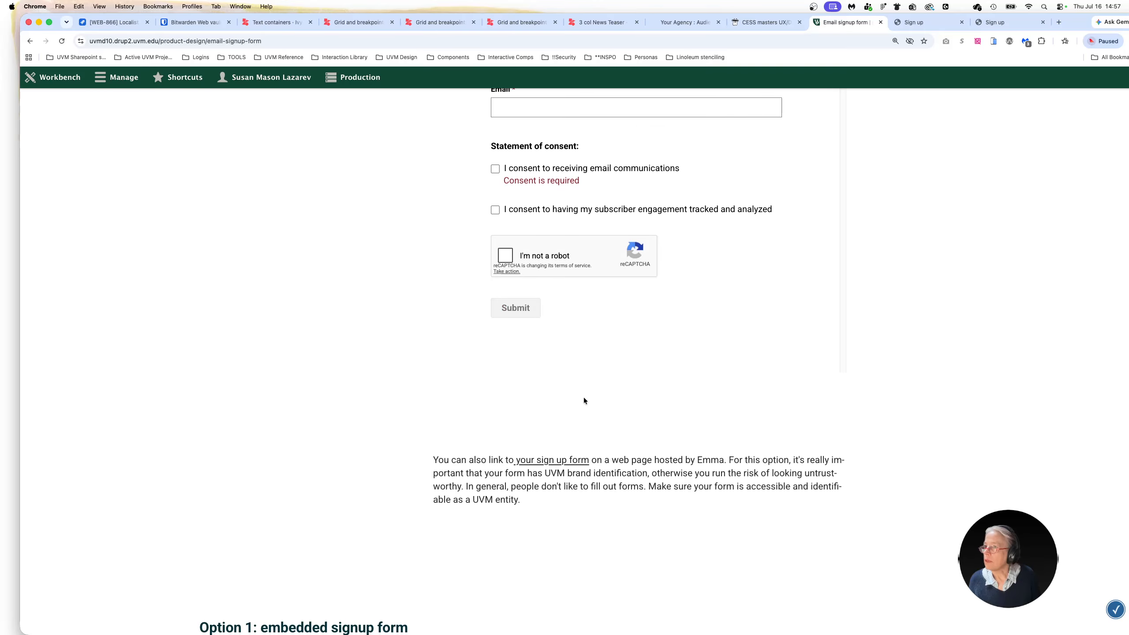
{"action": "scroll", "coordinate": [584, 418], "scroll_direction": "up", "scroll_amount": 7}
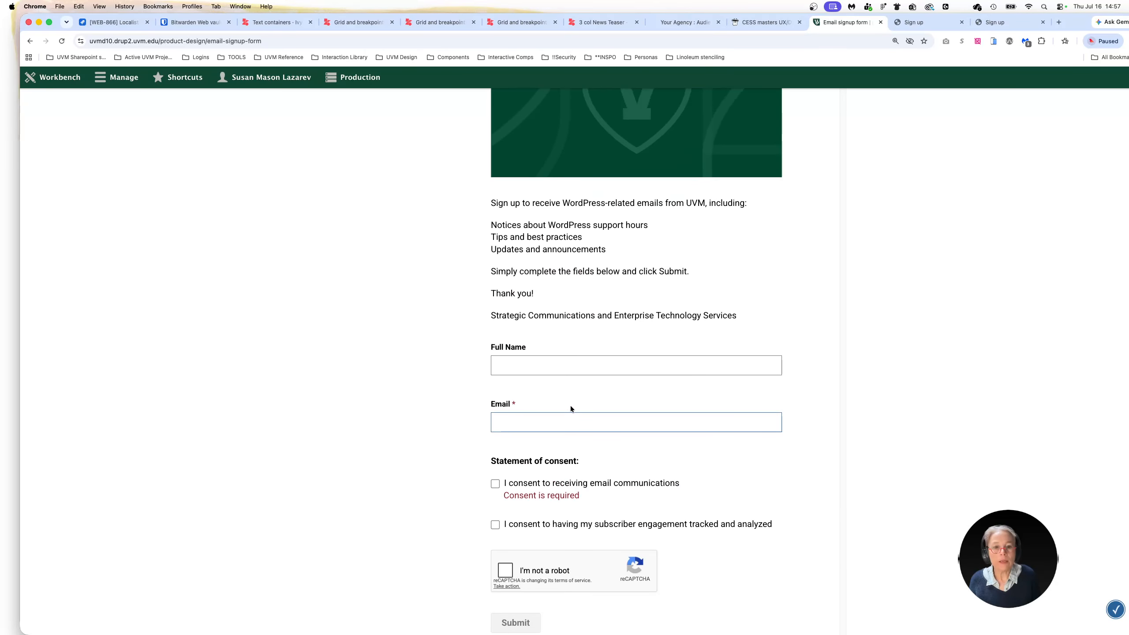
{"action": "scroll", "coordinate": [576, 407], "scroll_direction": "up", "scroll_amount": 1}
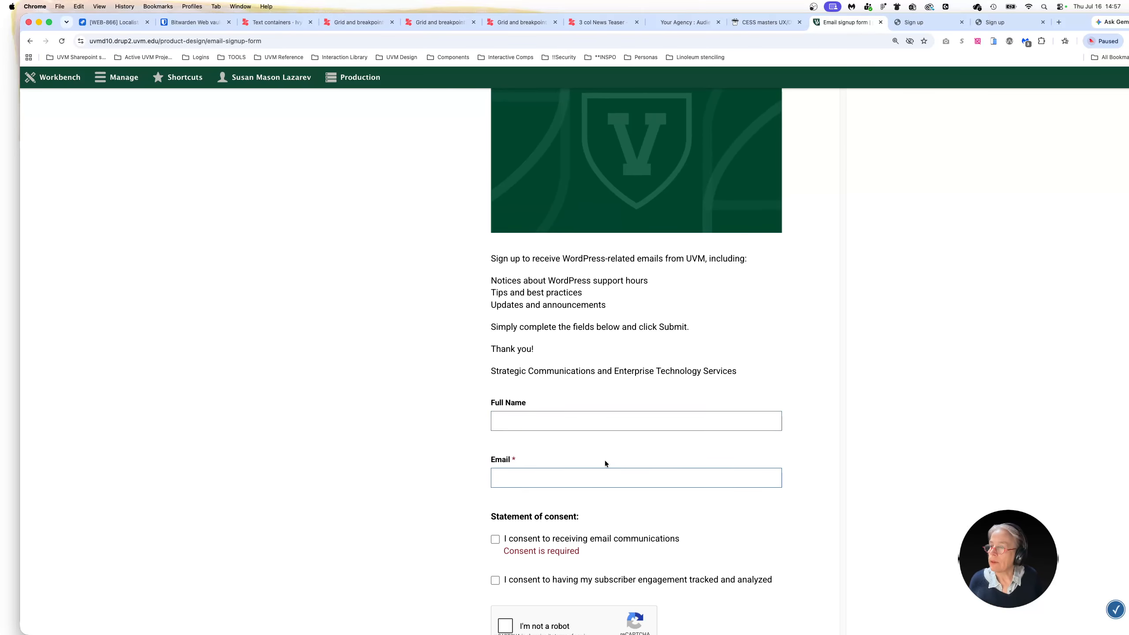
{"action": "scroll", "coordinate": [605, 461], "scroll_direction": "down", "scroll_amount": 2}
{"action": "scroll", "coordinate": [613, 470], "scroll_direction": "down", "scroll_amount": 4}
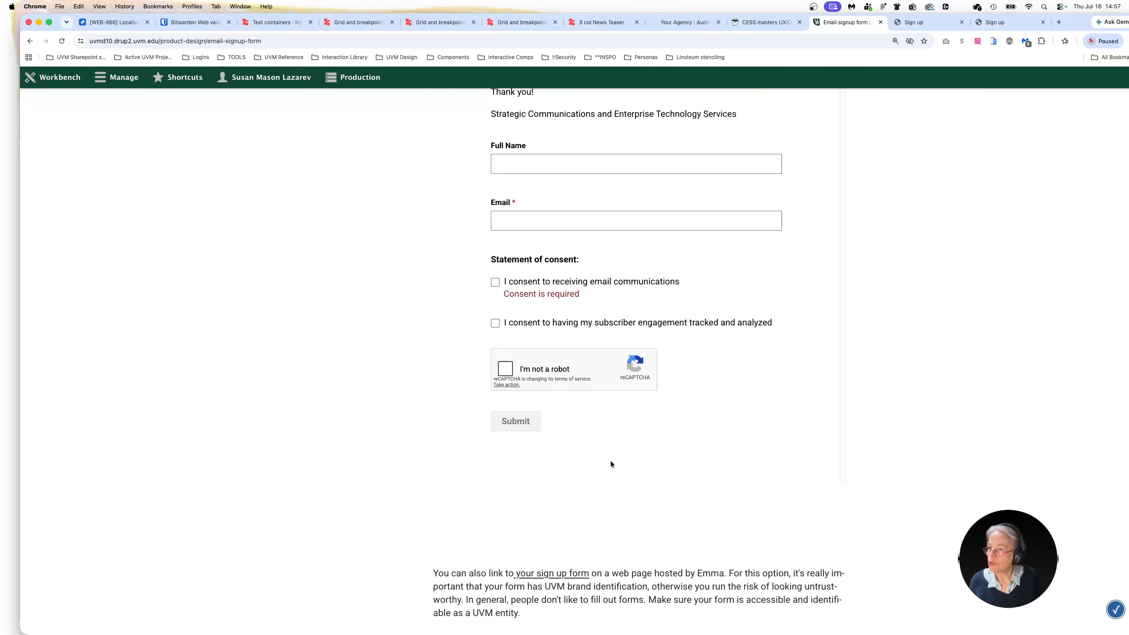
{"action": "scroll", "coordinate": [610, 465], "scroll_direction": "down", "scroll_amount": 20}
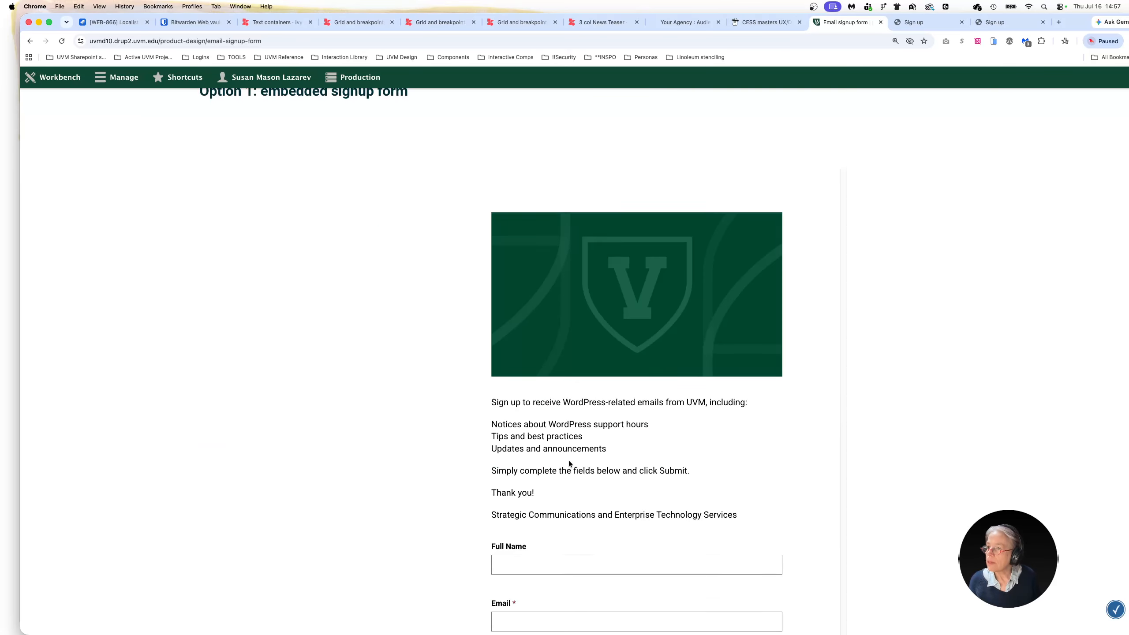
{"action": "scroll", "coordinate": [562, 468], "scroll_direction": "down", "scroll_amount": 12}
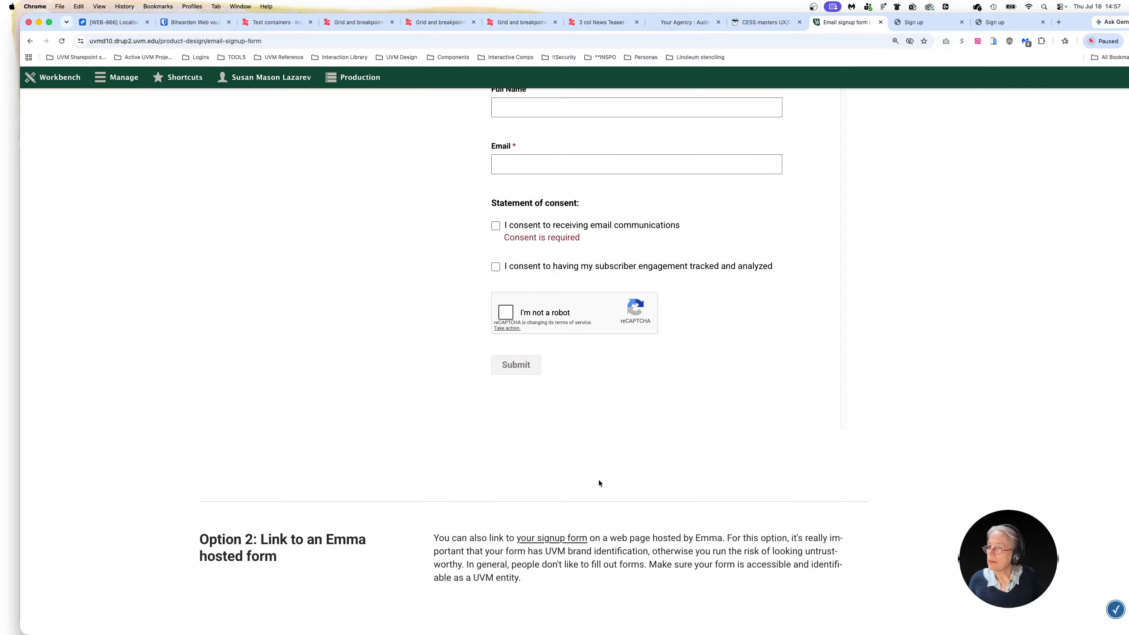
{"action": "scroll", "coordinate": [594, 464], "scroll_direction": "up", "scroll_amount": 10}
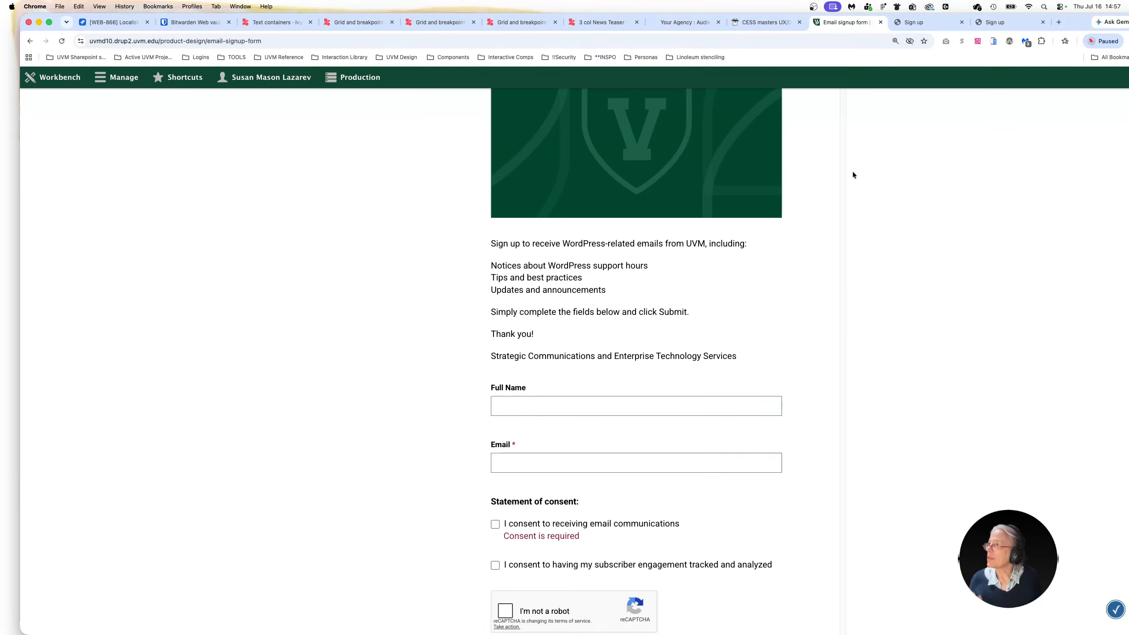
Preview the page in the mobile phone simulator and check how the first embedded signup form fits from header image to submit button
{"action": "left_click", "coordinate": [994, 42]}
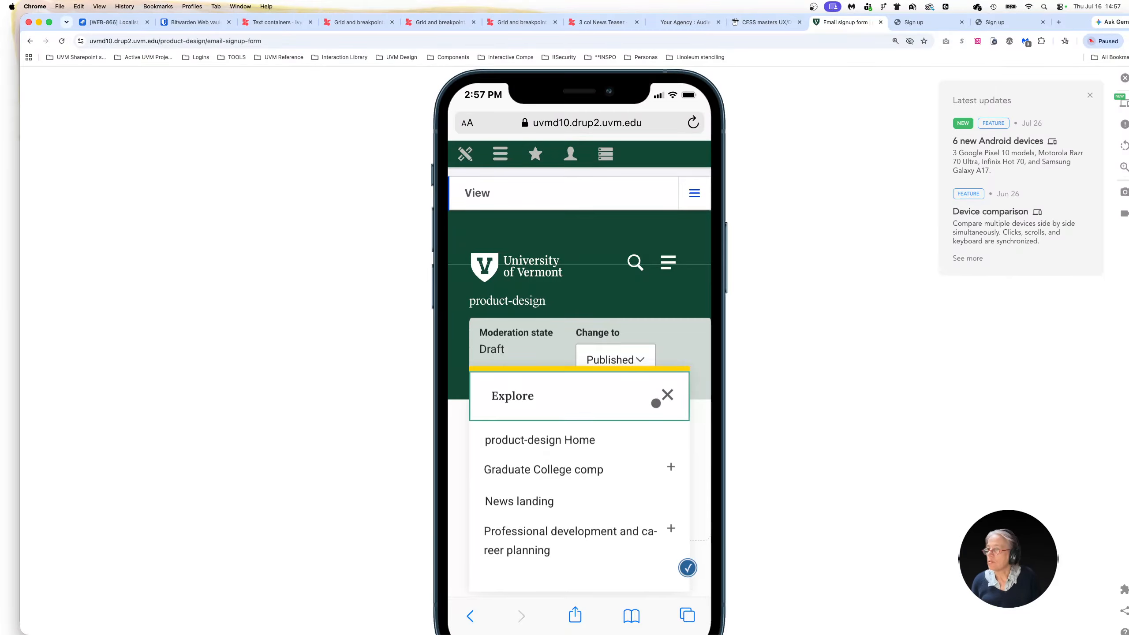
{"action": "scroll", "coordinate": [542, 448], "scroll_direction": "down", "scroll_amount": 7}
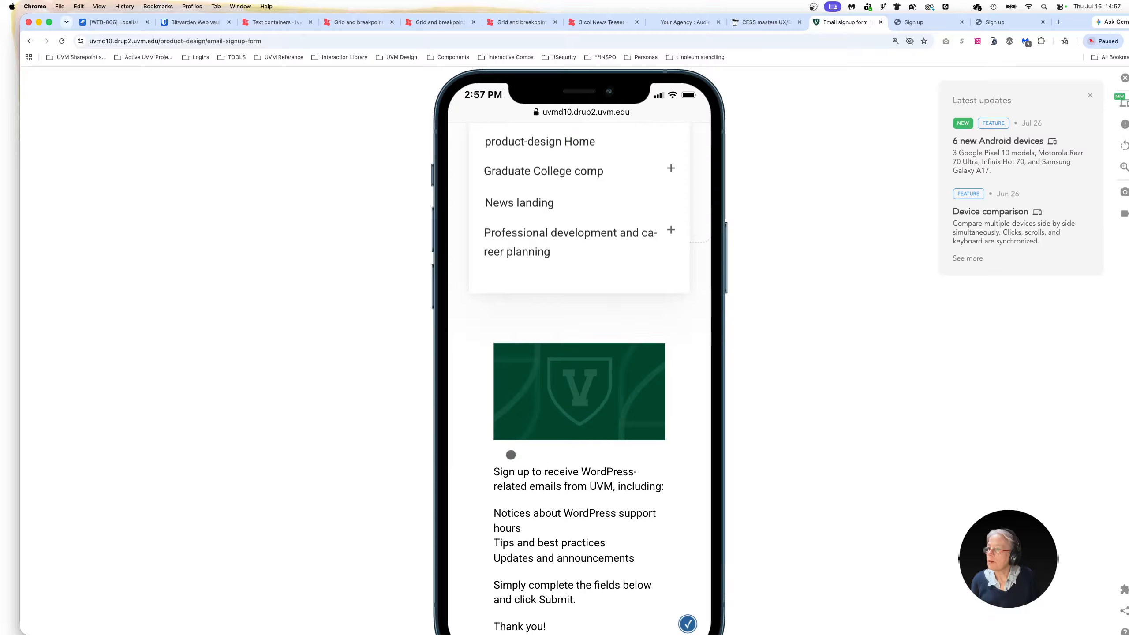
{"action": "scroll", "coordinate": [511, 454], "scroll_direction": "down", "scroll_amount": 5}
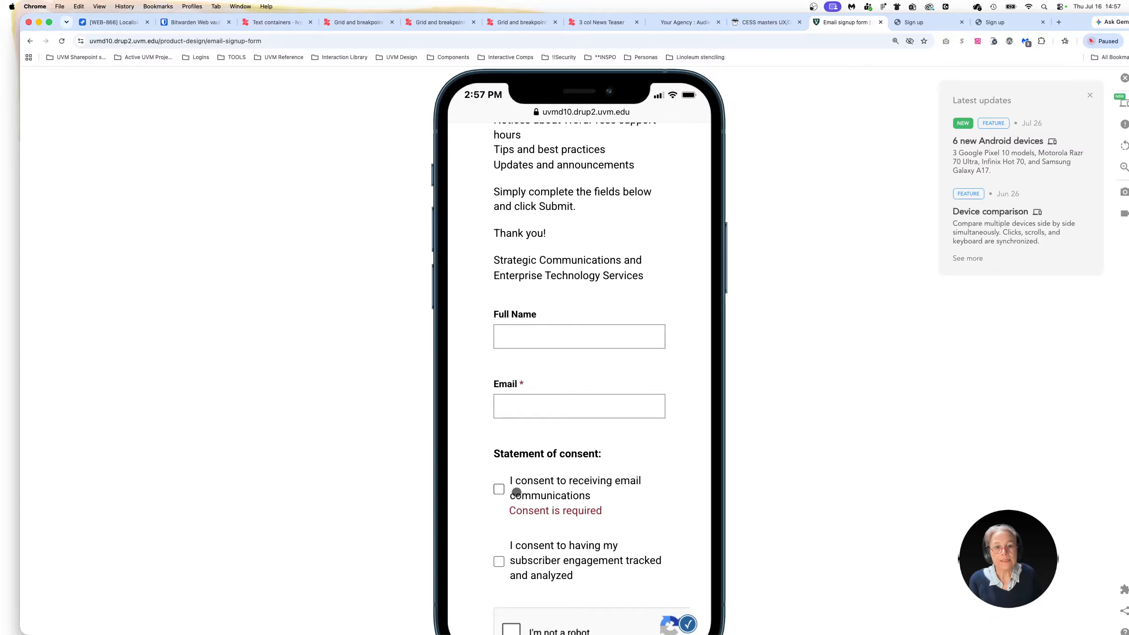
{"action": "scroll", "coordinate": [518, 500], "scroll_direction": "down", "scroll_amount": 6}
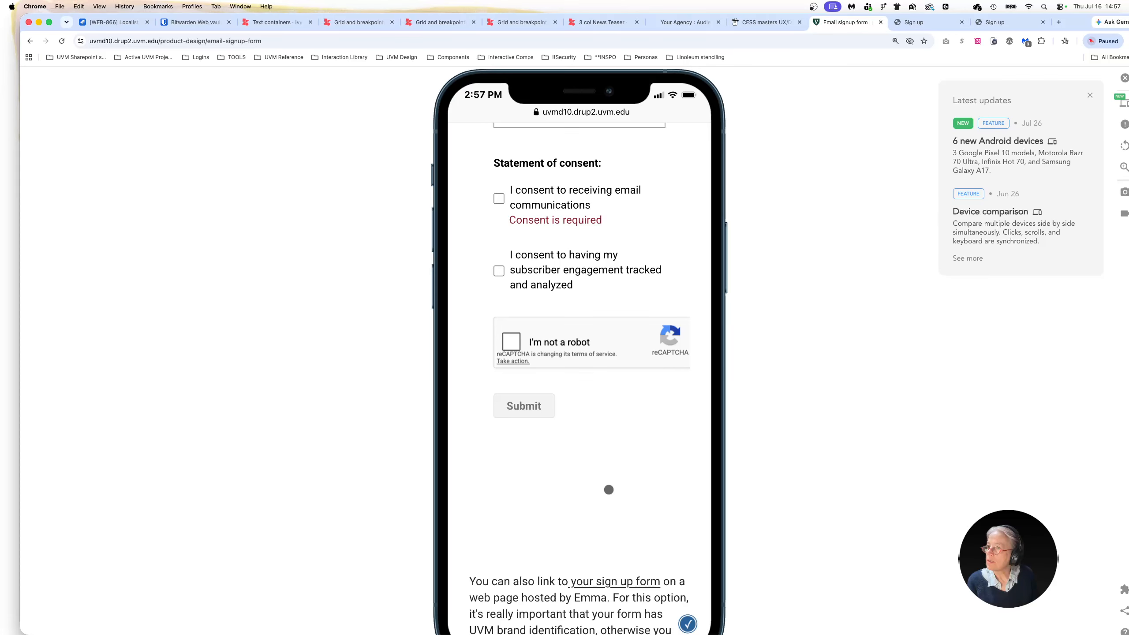
{"action": "scroll", "coordinate": [607, 493], "scroll_direction": "up", "scroll_amount": 6}
{"action": "scroll", "coordinate": [605, 506], "scroll_direction": "down", "scroll_amount": 20}
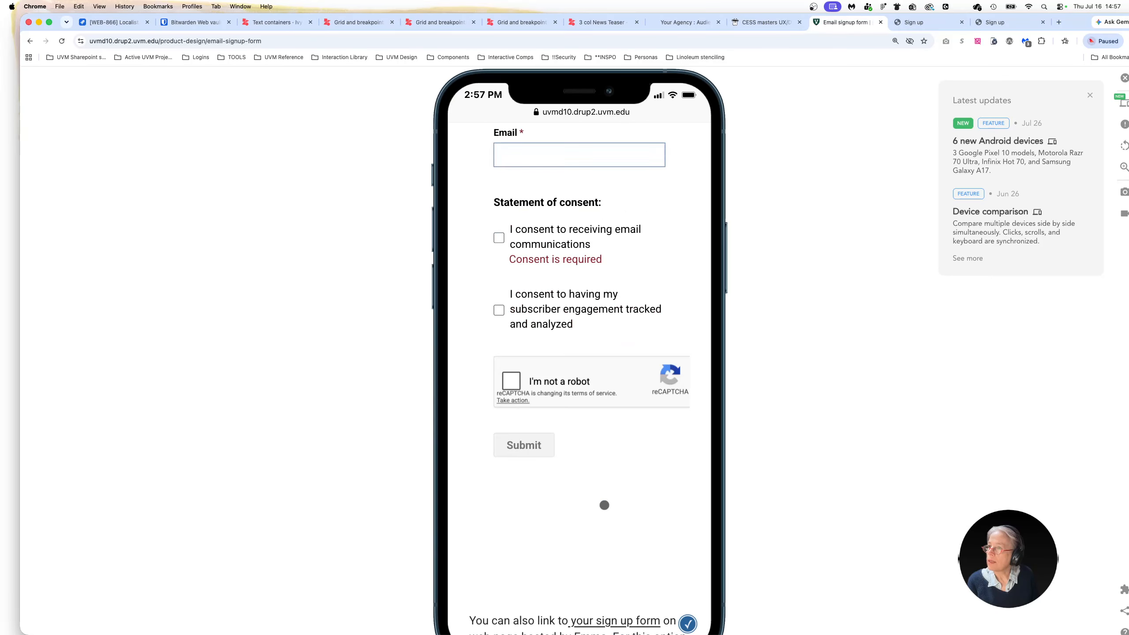
Check the second embedded form, the Option 2 link text and the WordPress email list call to action in the phone preview
{"action": "scroll", "coordinate": [591, 518], "scroll_direction": "down", "scroll_amount": 3}
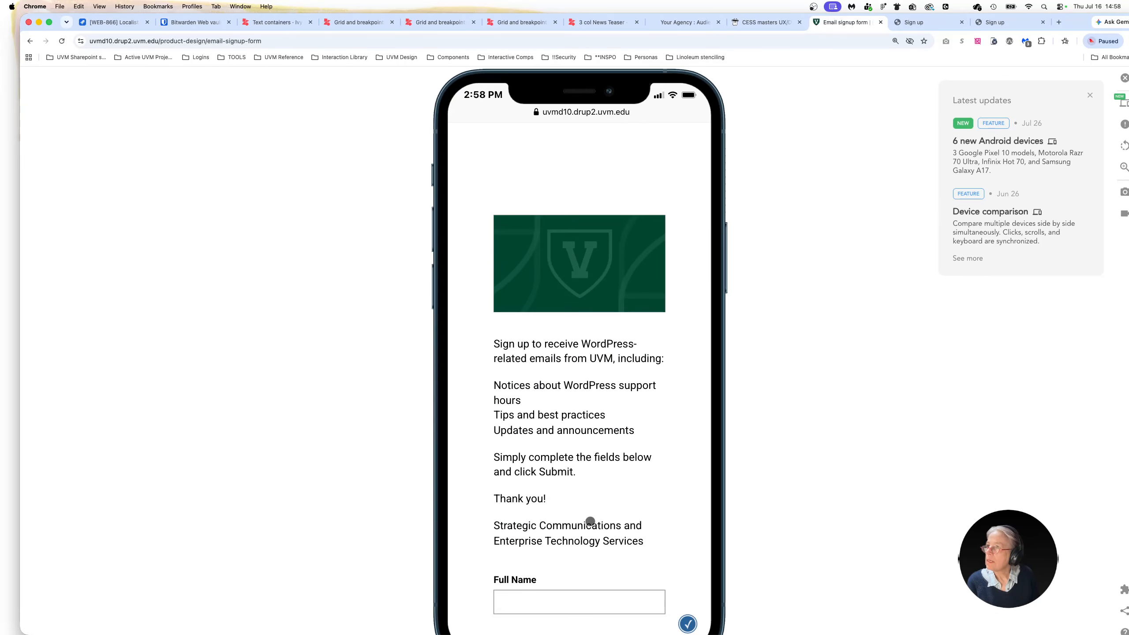
{"action": "scroll", "coordinate": [592, 518], "scroll_direction": "up", "scroll_amount": 5}
{"action": "scroll", "coordinate": [590, 518], "scroll_direction": "down", "scroll_amount": 10}
{"action": "scroll", "coordinate": [588, 518], "scroll_direction": "down", "scroll_amount": 11}
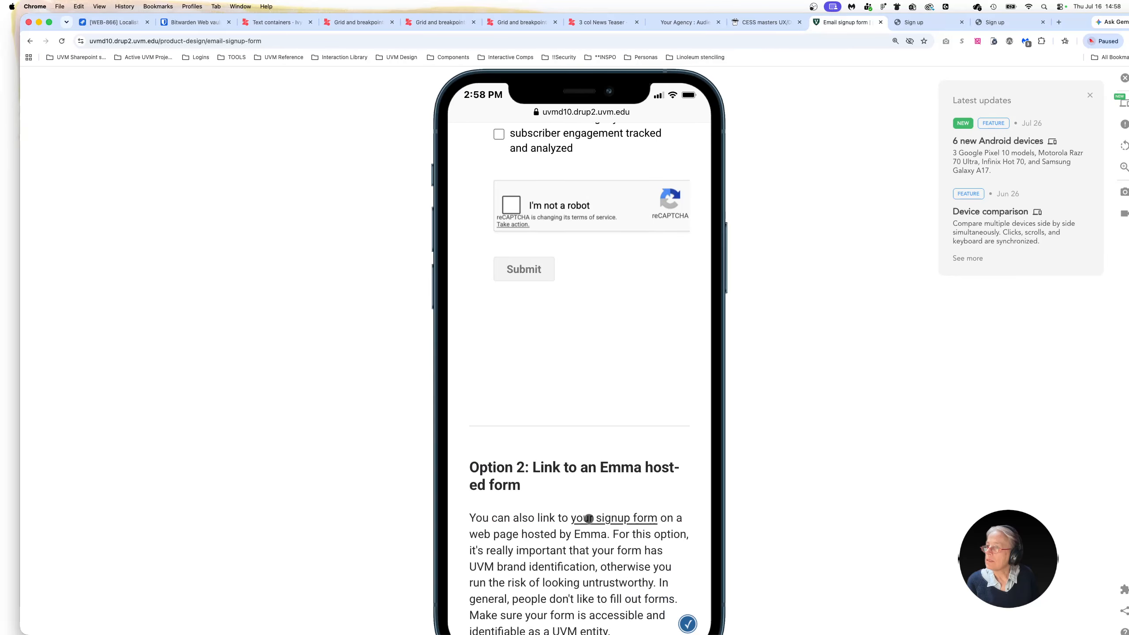
{"action": "scroll", "coordinate": [561, 466], "scroll_direction": "down", "scroll_amount": 3}
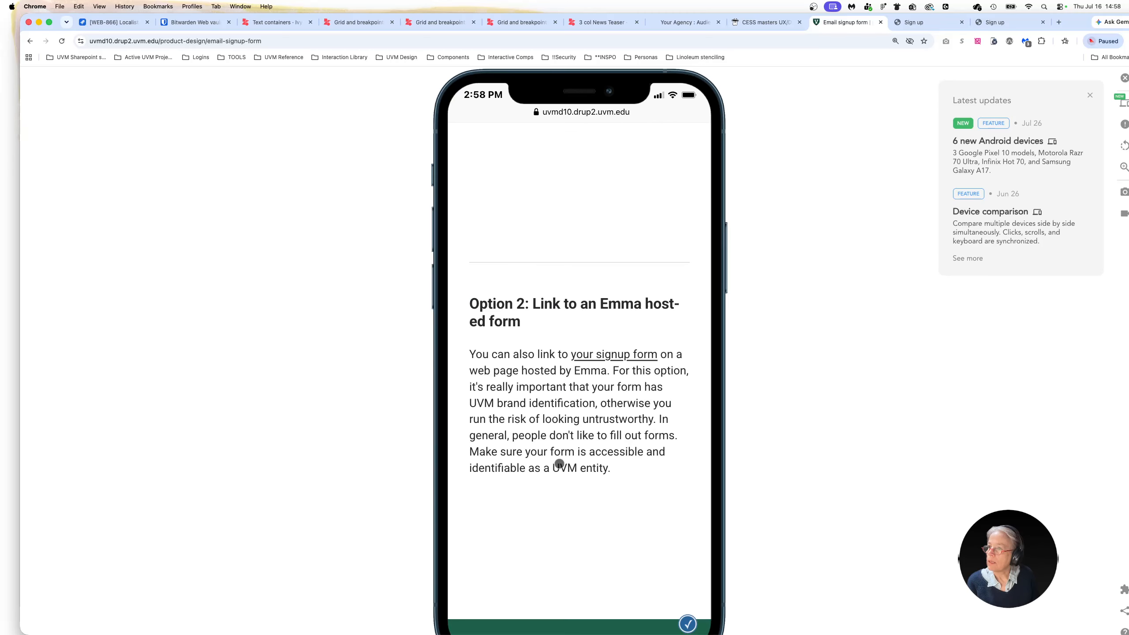
{"action": "scroll", "coordinate": [560, 464], "scroll_direction": "down", "scroll_amount": 8}
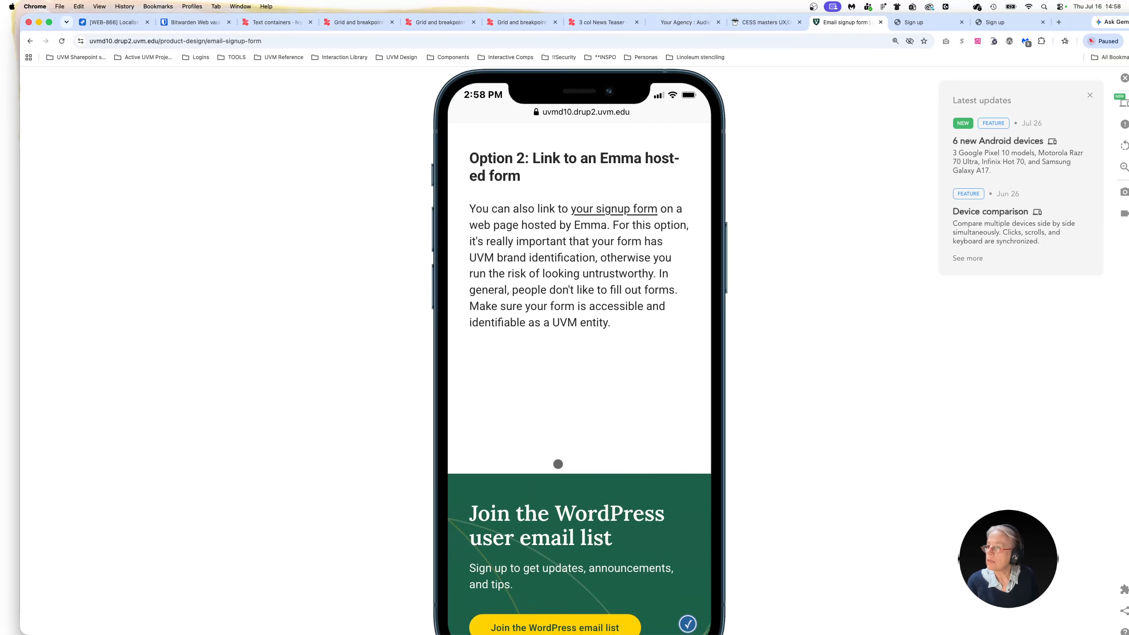
{"action": "scroll", "coordinate": [496, 502], "scroll_direction": "down", "scroll_amount": 1}
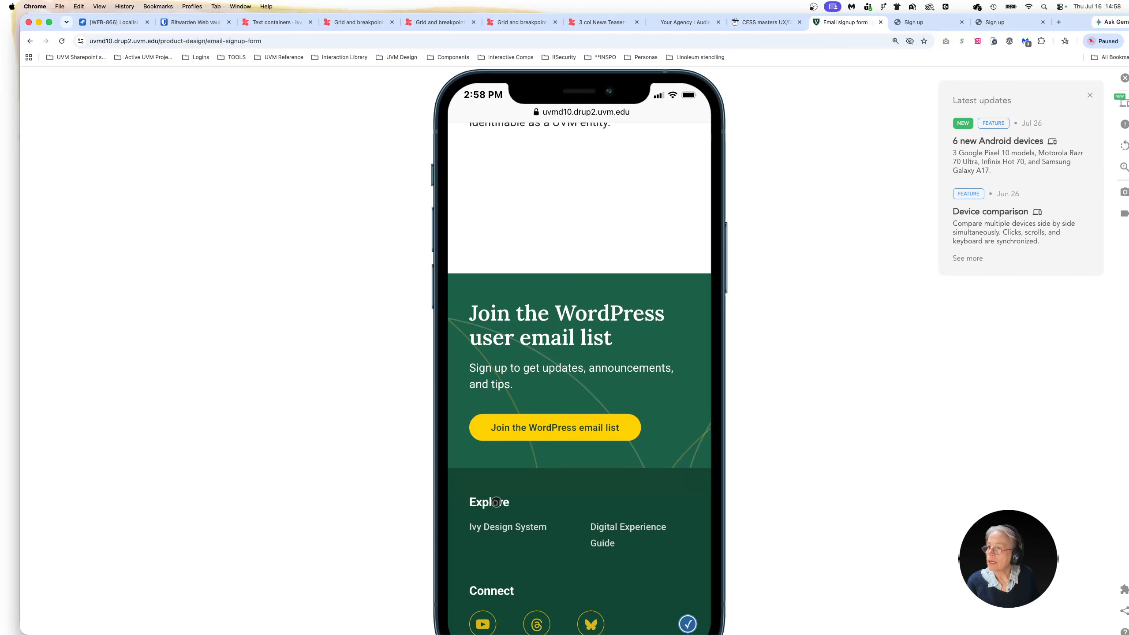